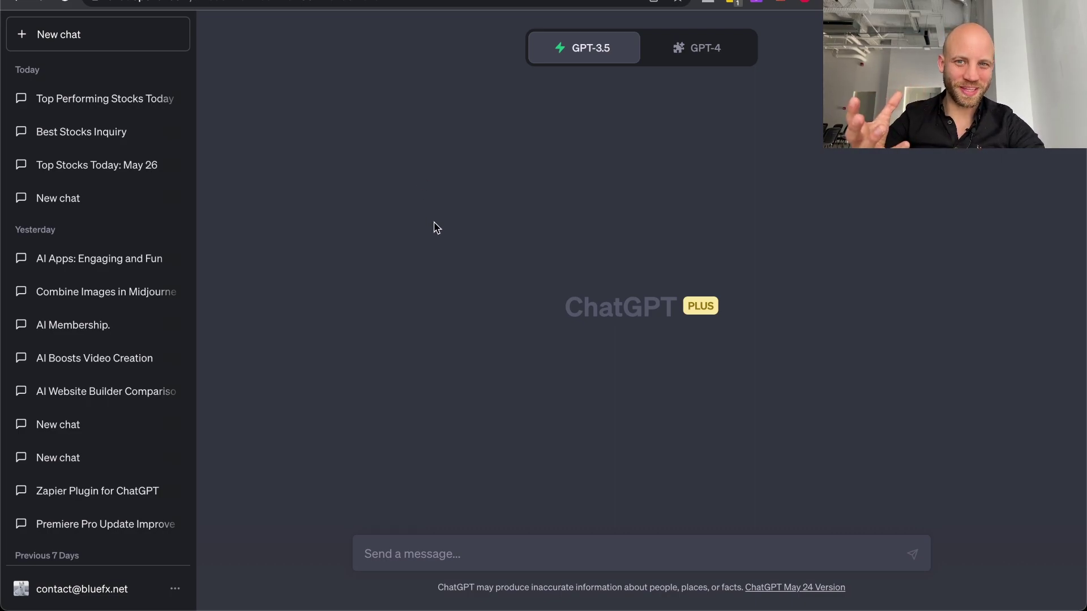
Step: Switch the blank chat's model from GPT-3.5 to GPT-4
{"action": "left_click", "coordinate": [481, 552]}
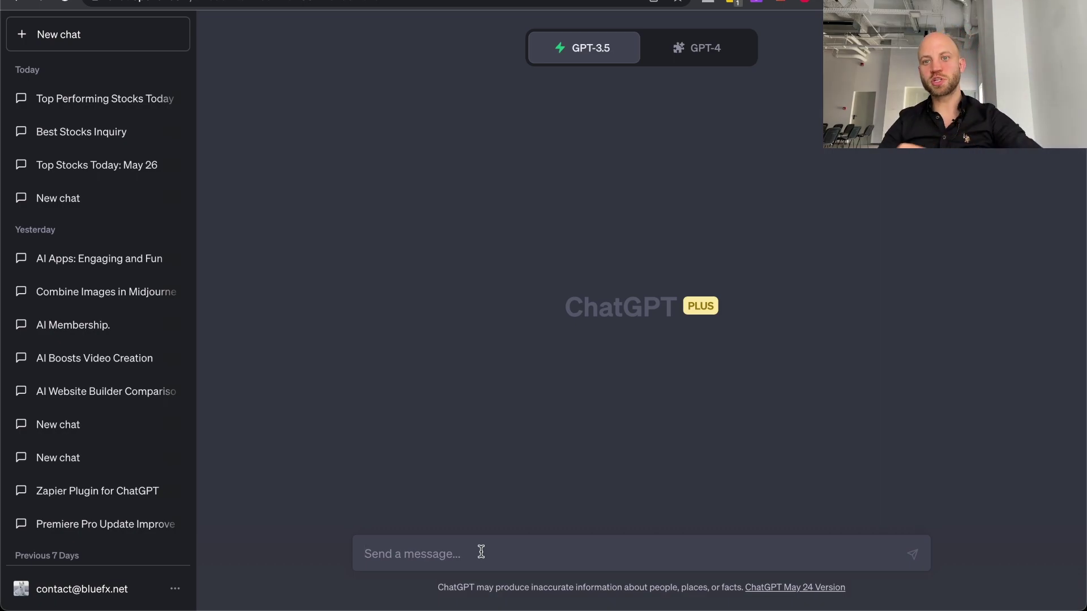
{"action": "mouse_move", "coordinate": [672, 22]}
{"action": "left_click", "coordinate": [674, 43]}
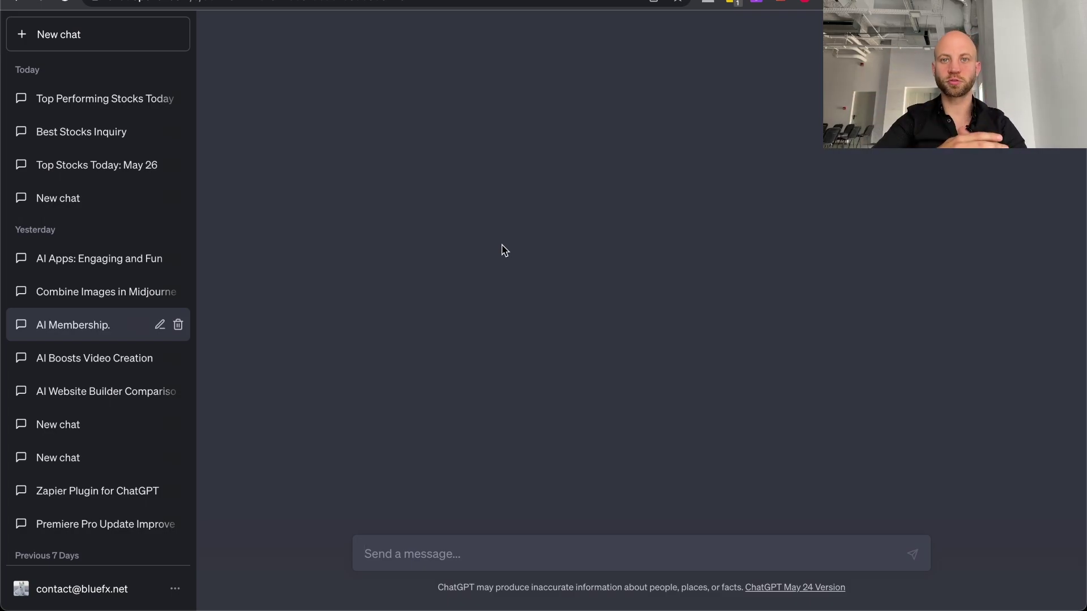
{"action": "scroll", "coordinate": [972, 436], "scroll_direction": "up", "scroll_amount": 10}
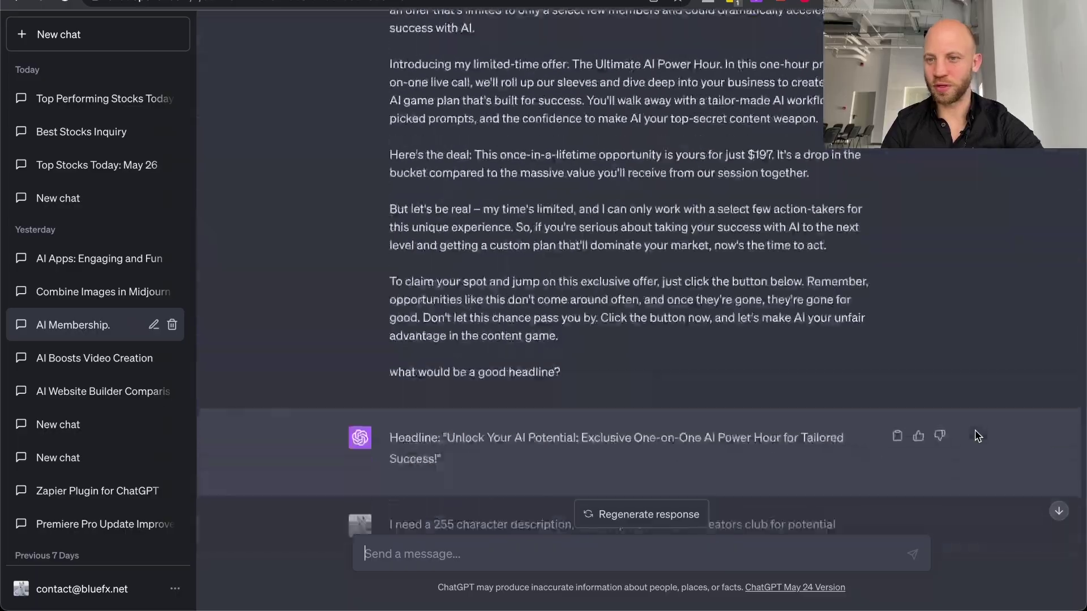
{"action": "scroll", "coordinate": [977, 436], "scroll_direction": "down", "scroll_amount": 20}
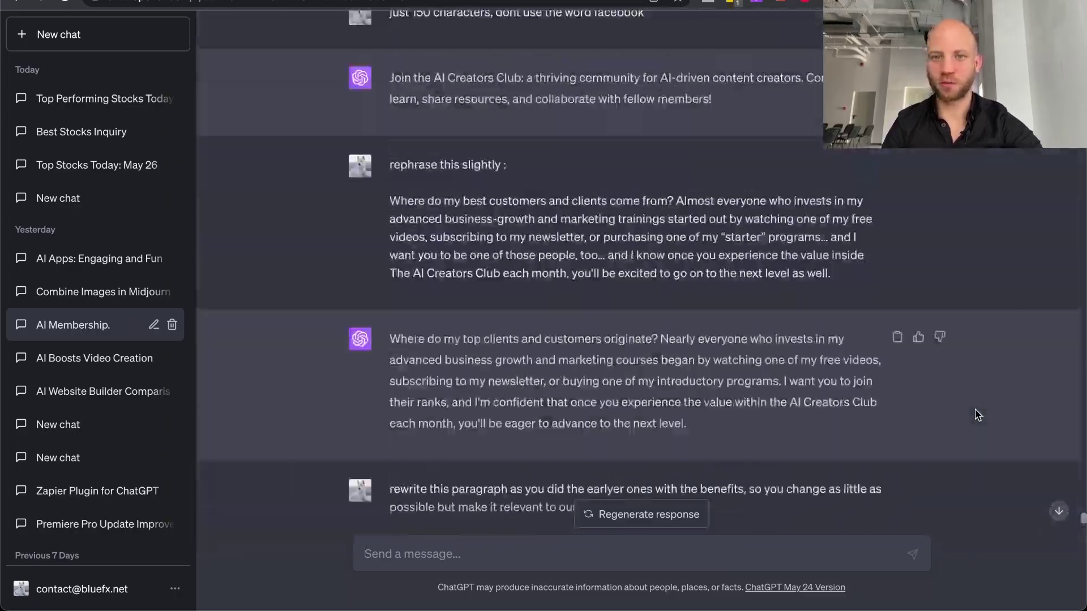
{"action": "scroll", "coordinate": [985, 424], "scroll_direction": "up", "scroll_amount": 20}
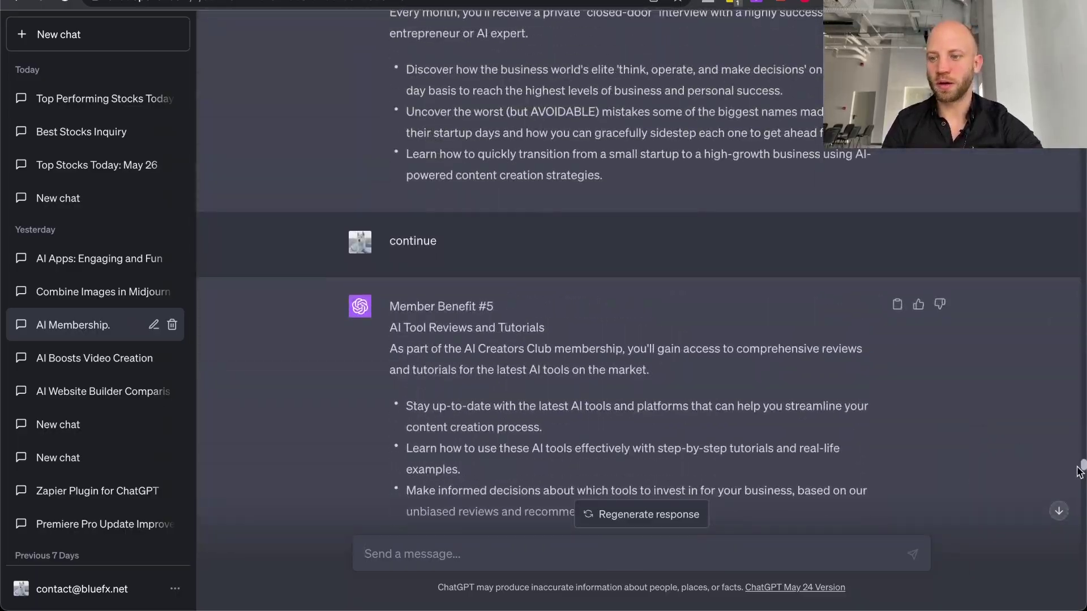
{"action": "scroll", "coordinate": [961, 402], "scroll_direction": "up", "scroll_amount": 15}
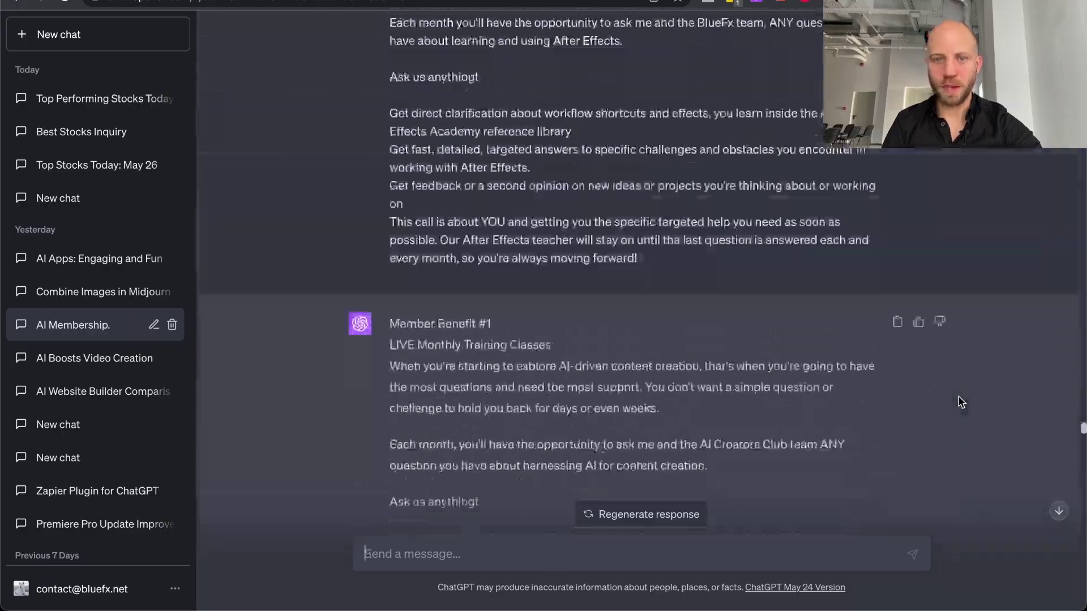
{"action": "scroll", "coordinate": [961, 401], "scroll_direction": "up", "scroll_amount": 15}
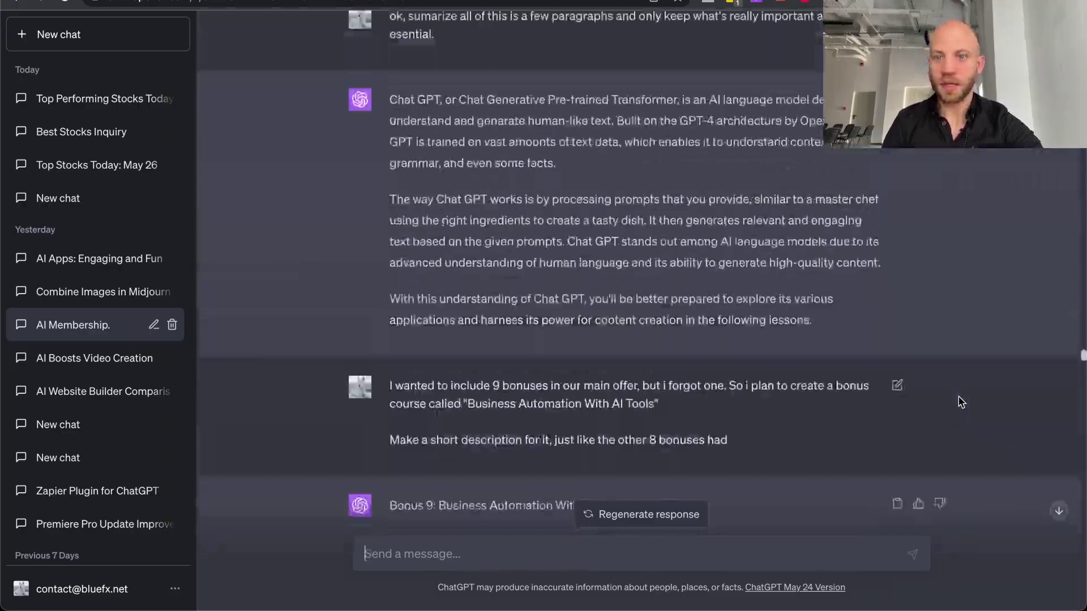
{"action": "scroll", "coordinate": [961, 402], "scroll_direction": "up", "scroll_amount": 15}
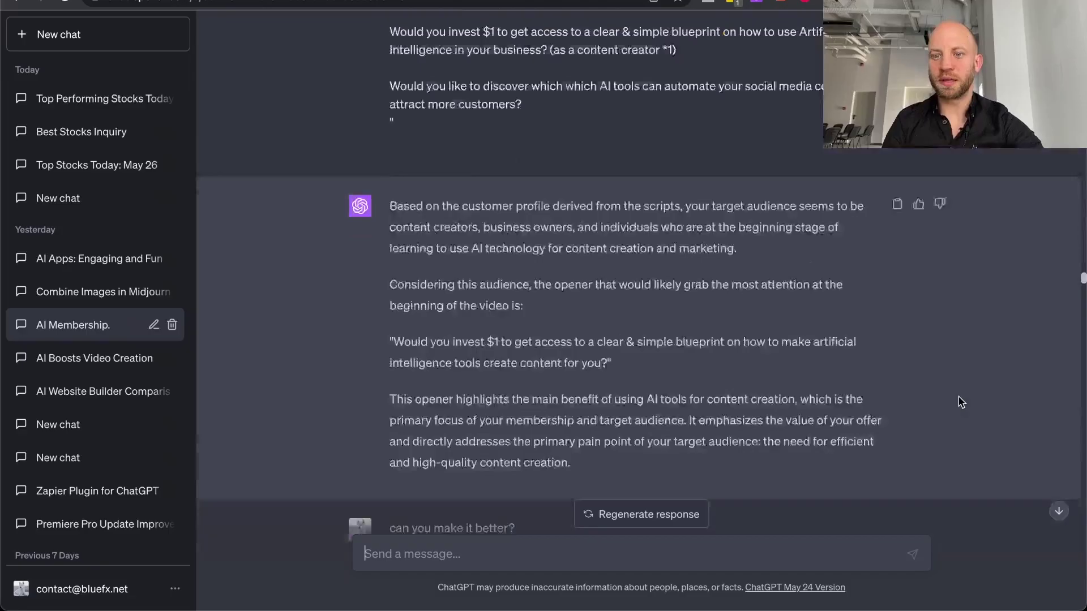
{"action": "scroll", "coordinate": [960, 402], "scroll_direction": "up", "scroll_amount": 15}
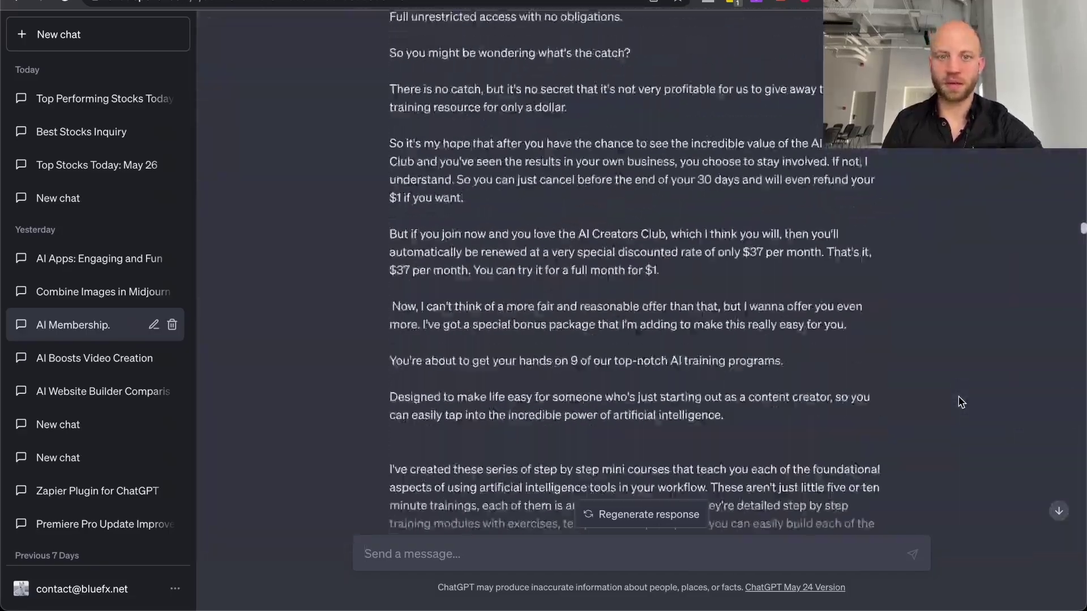
{"action": "scroll", "coordinate": [960, 402], "scroll_direction": "down", "scroll_amount": 10}
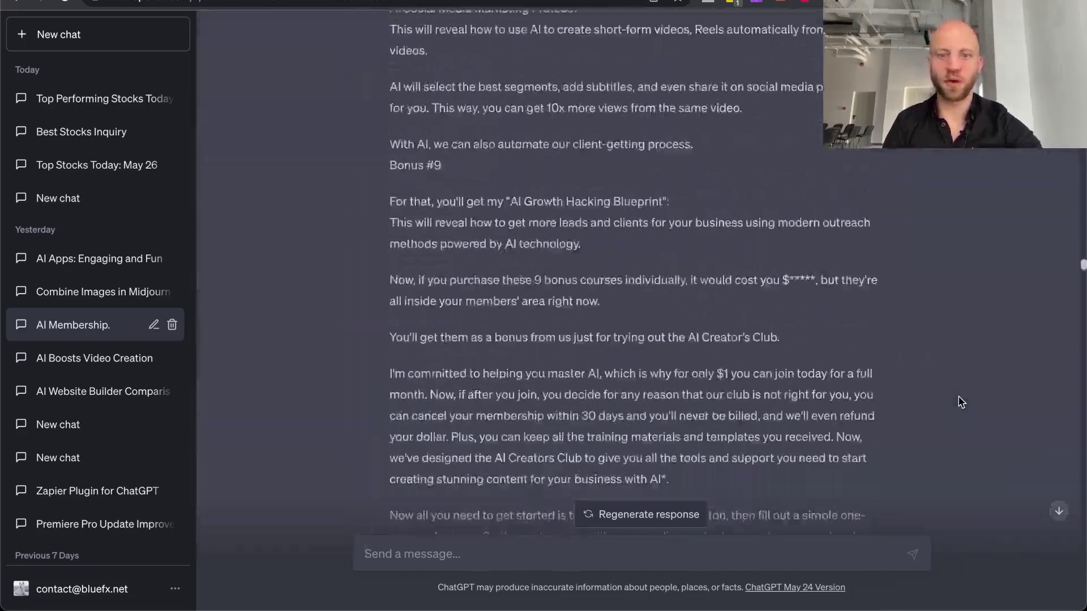
{"action": "scroll", "coordinate": [960, 402], "scroll_direction": "down", "scroll_amount": 15}
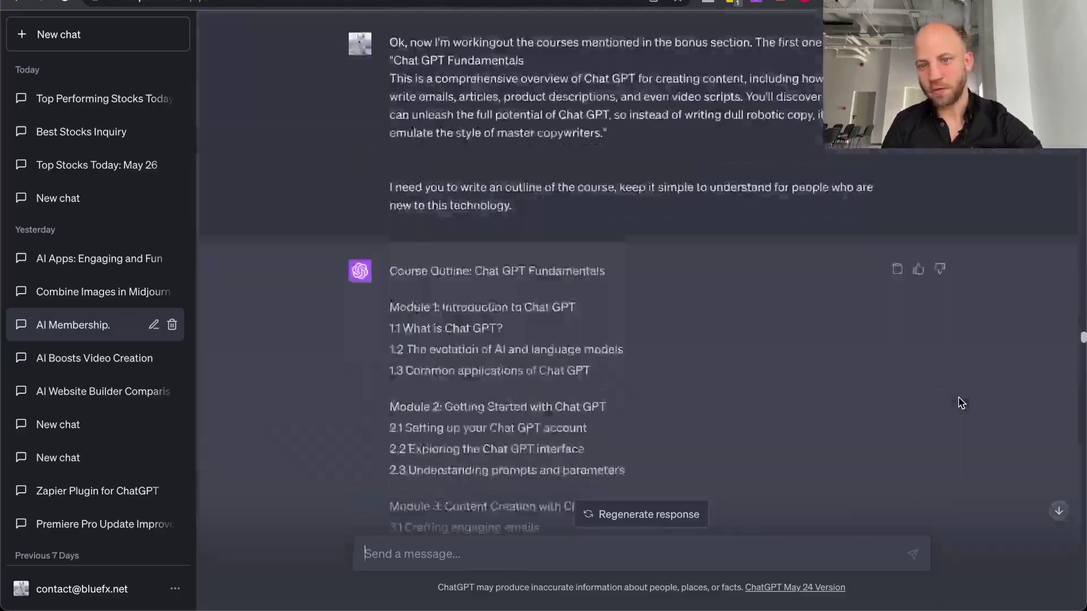
{"action": "scroll", "coordinate": [961, 402], "scroll_direction": "down", "scroll_amount": 15}
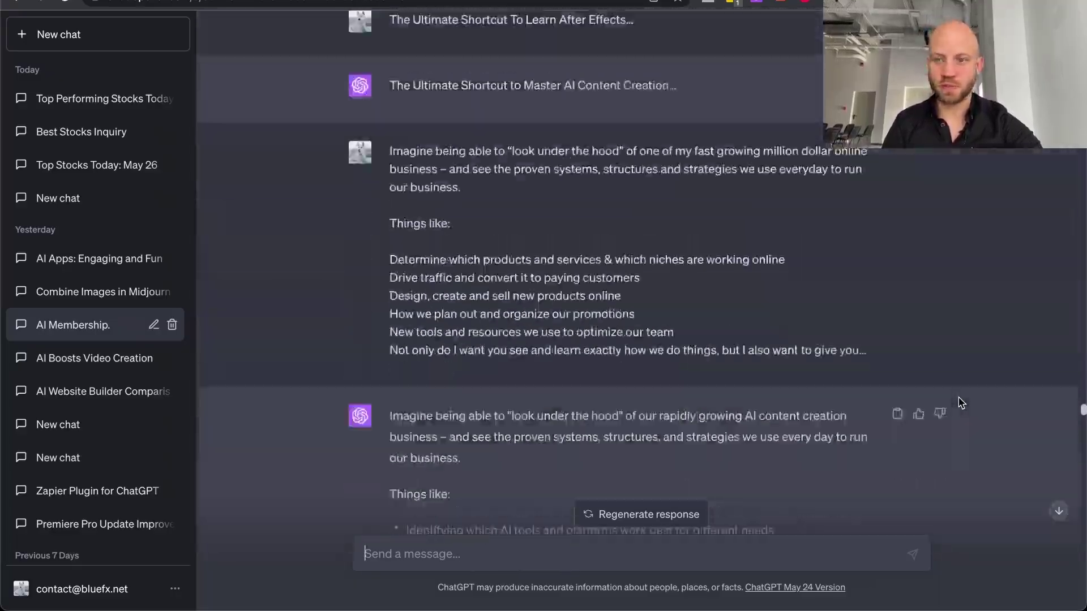
{"action": "scroll", "coordinate": [961, 402], "scroll_direction": "down", "scroll_amount": 15}
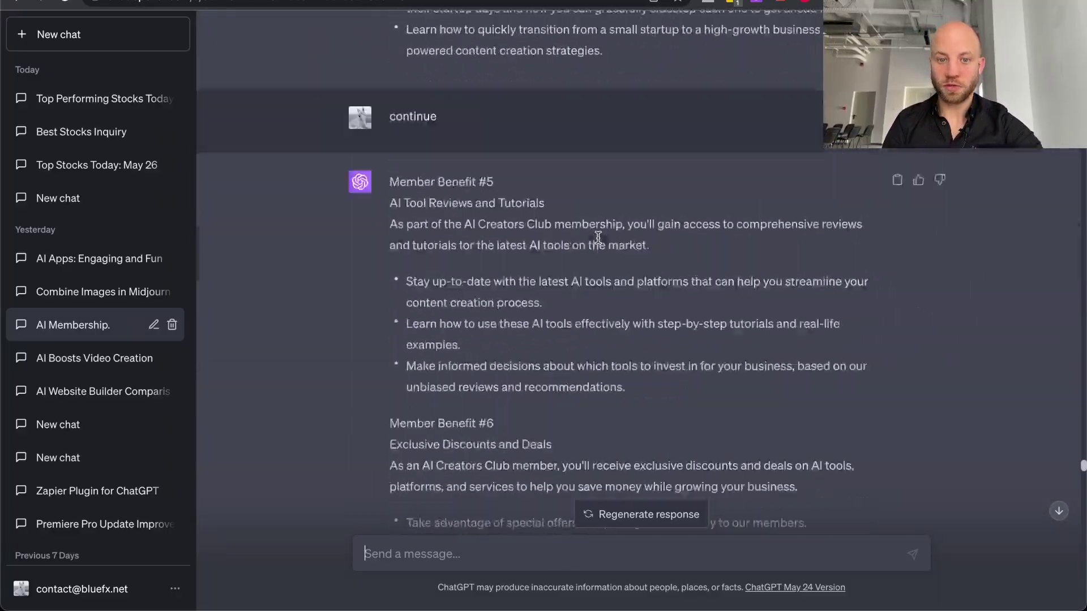
{"action": "scroll", "coordinate": [597, 236], "scroll_direction": "down", "scroll_amount": 15}
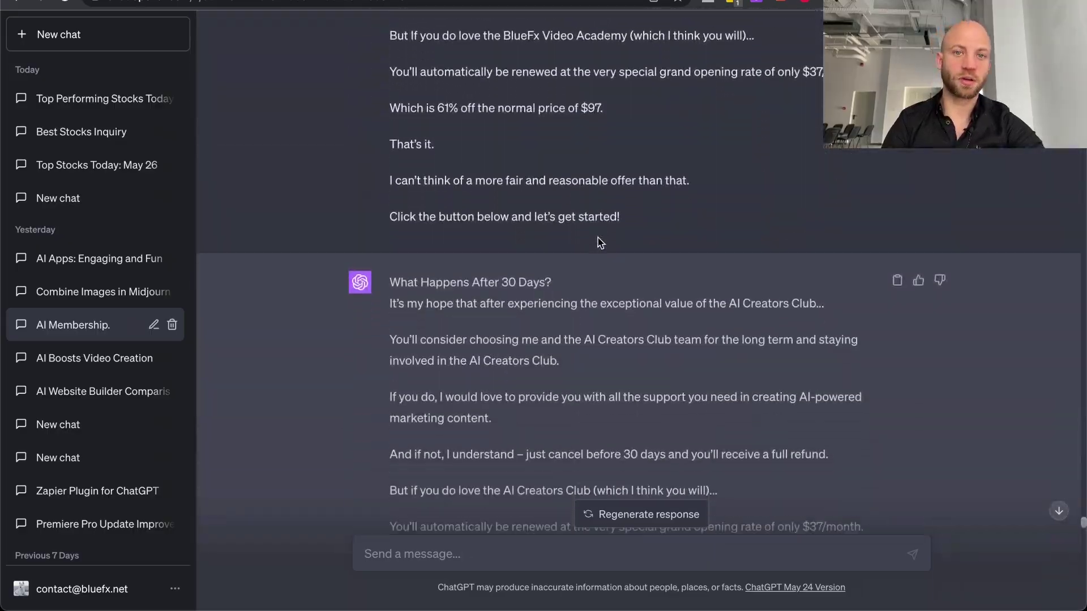
{"action": "scroll", "coordinate": [599, 240], "scroll_direction": "up", "scroll_amount": 15}
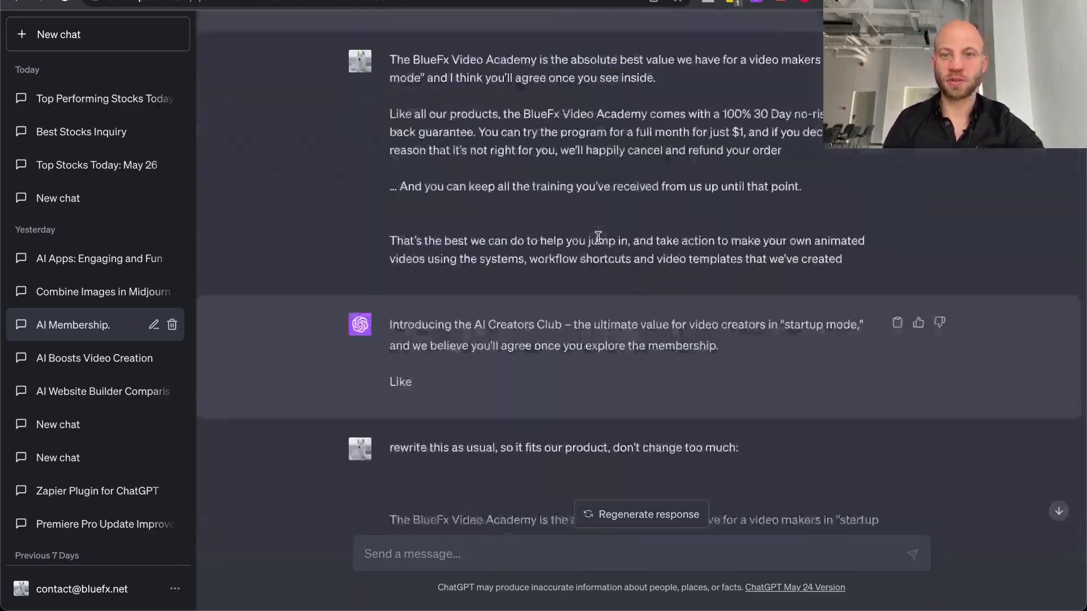
{"action": "scroll", "coordinate": [598, 236], "scroll_direction": "down", "scroll_amount": 20}
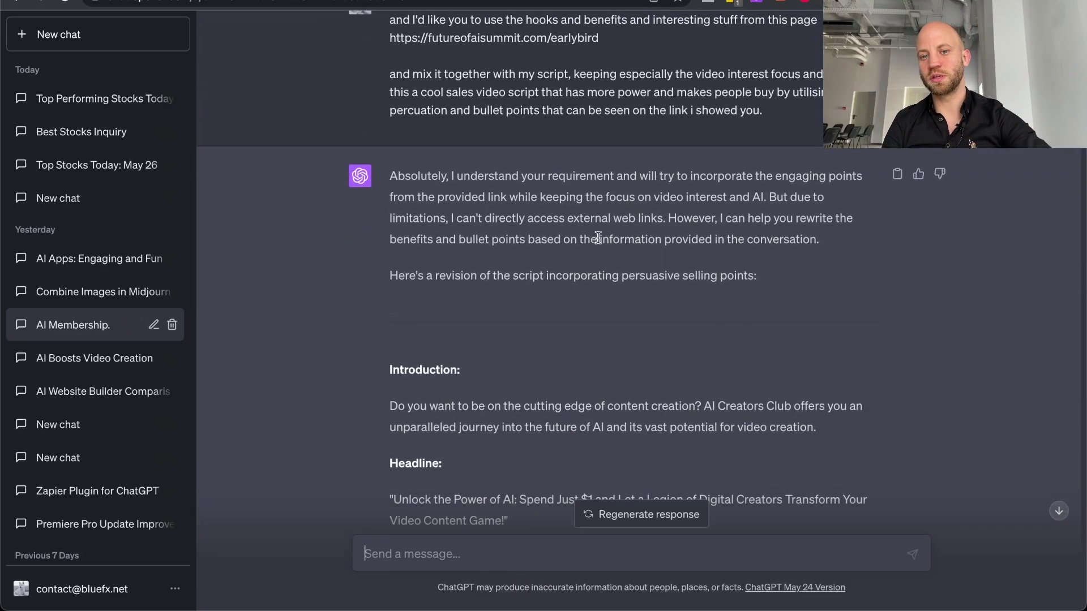
{"action": "scroll", "coordinate": [598, 236], "scroll_direction": "down", "scroll_amount": 10}
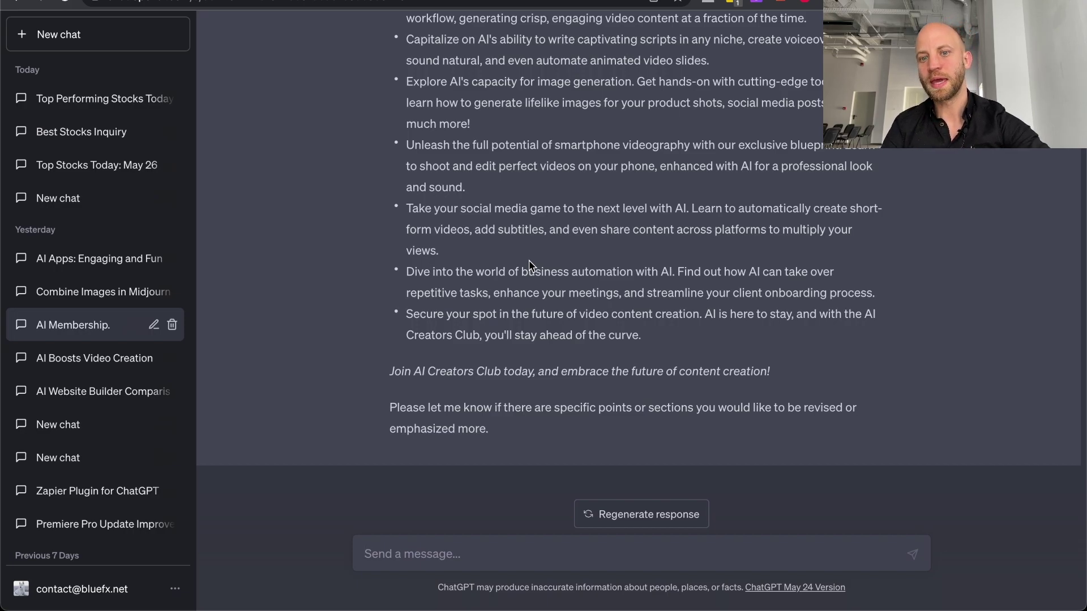
{"action": "scroll", "coordinate": [530, 266], "scroll_direction": "up", "scroll_amount": 3}
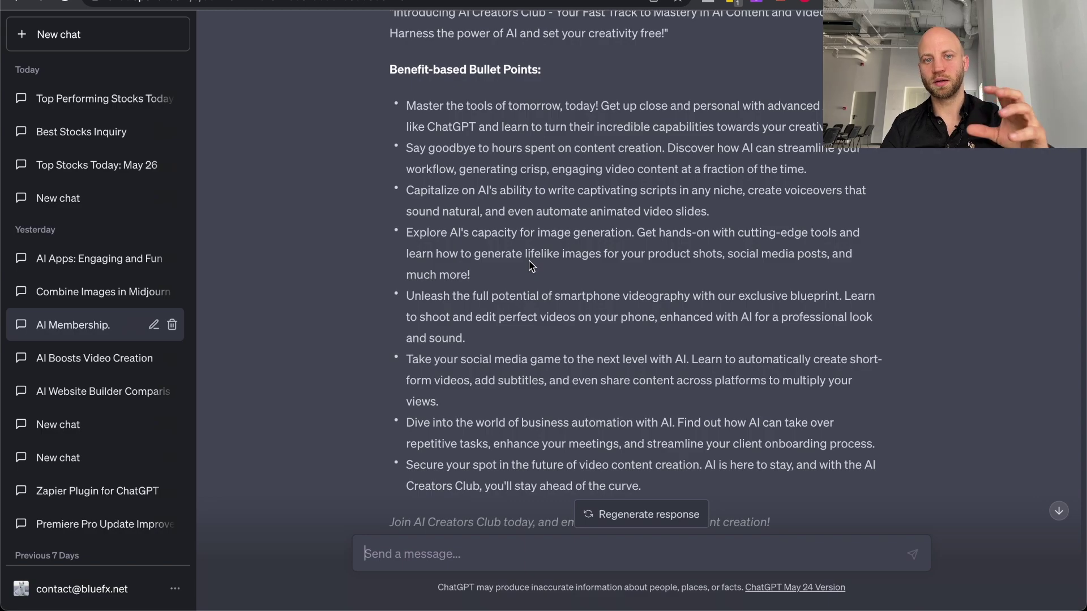
{"action": "scroll", "coordinate": [530, 266], "scroll_direction": "down", "scroll_amount": 3}
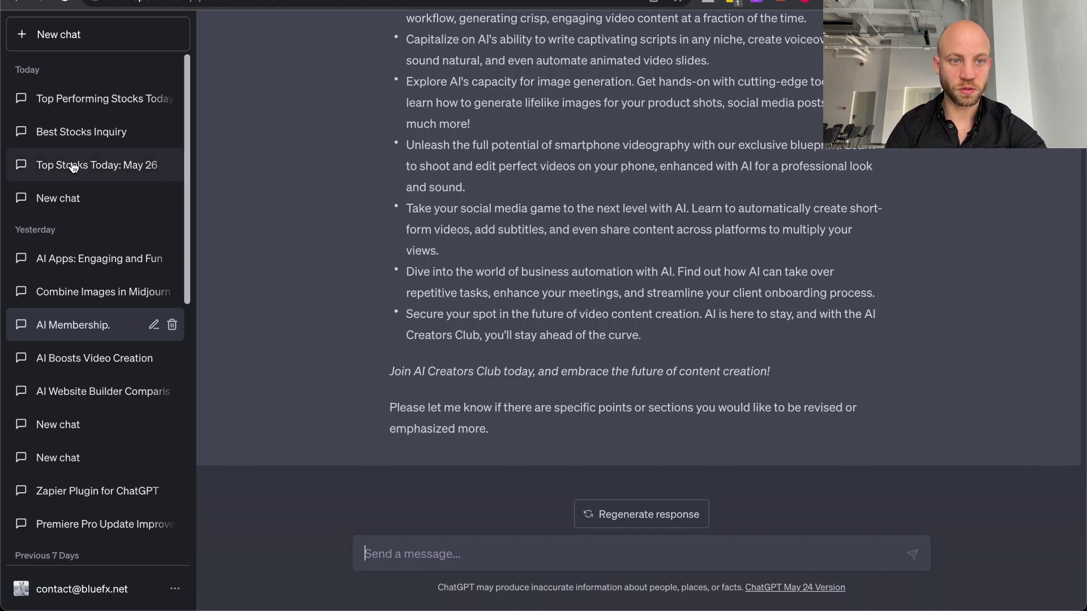
Step: Open 'Best Stocks Inquiry', where GPT-3.5 declines to list stocks without real-time data
{"action": "left_click", "coordinate": [79, 132]}
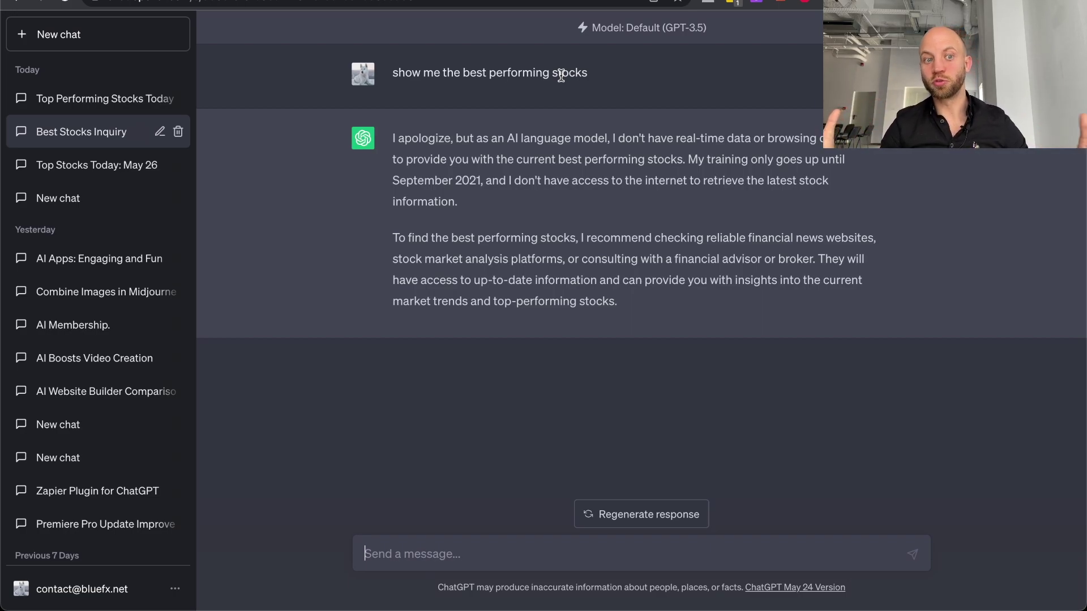
Step: Open 'Top Performing Stocks Today' and review the nine browsed top stocks for May 26, 2023
{"action": "left_click", "coordinate": [80, 100]}
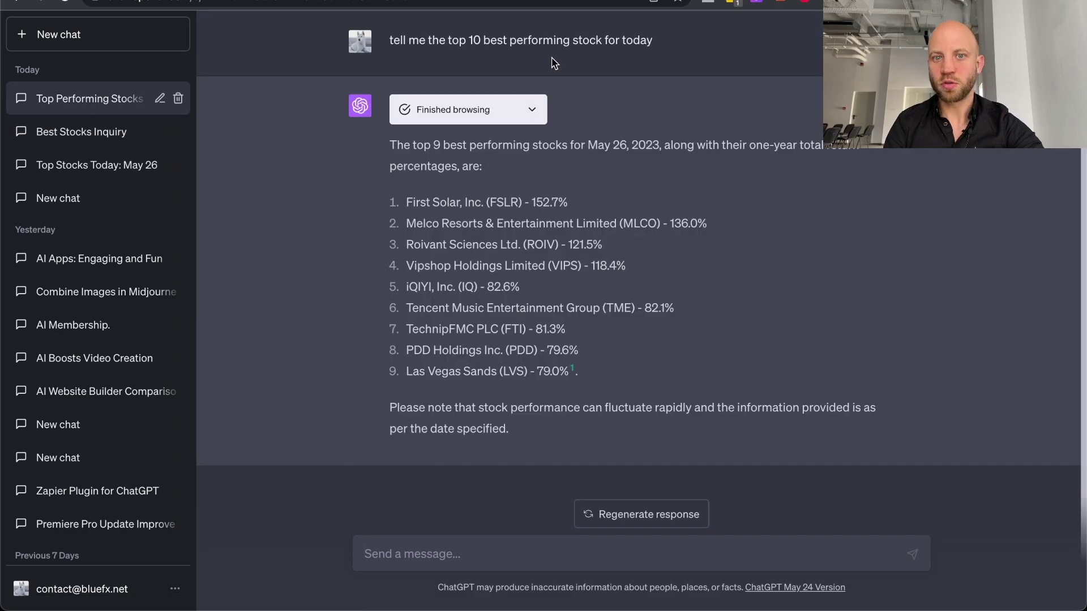
{"action": "scroll", "coordinate": [643, 202], "scroll_direction": "up", "scroll_amount": 2}
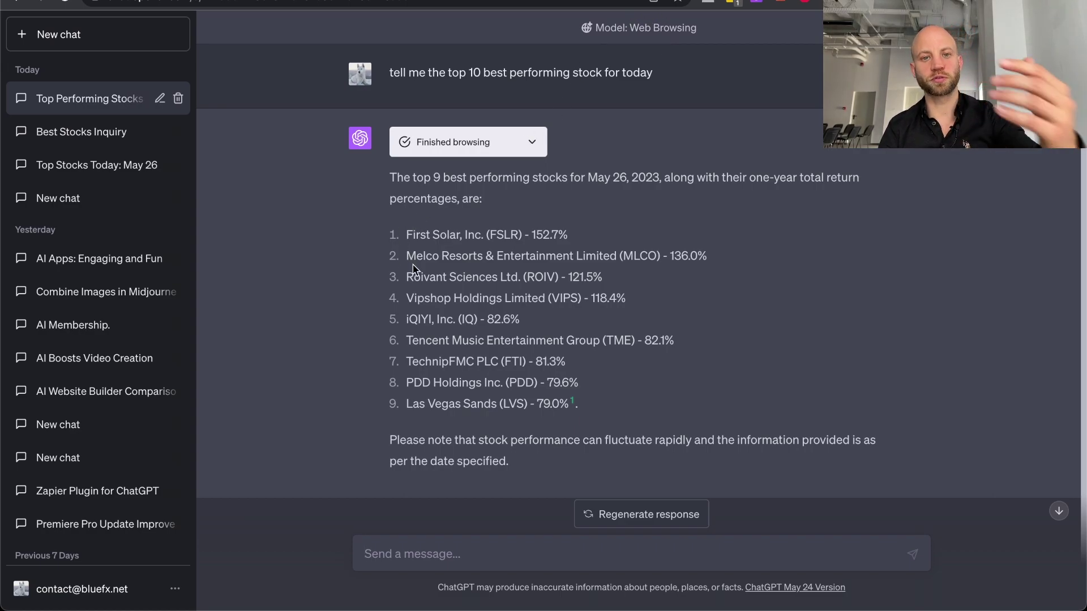
{"action": "triple_click", "coordinate": [433, 73]}
{"action": "left_click", "coordinate": [602, 103]}
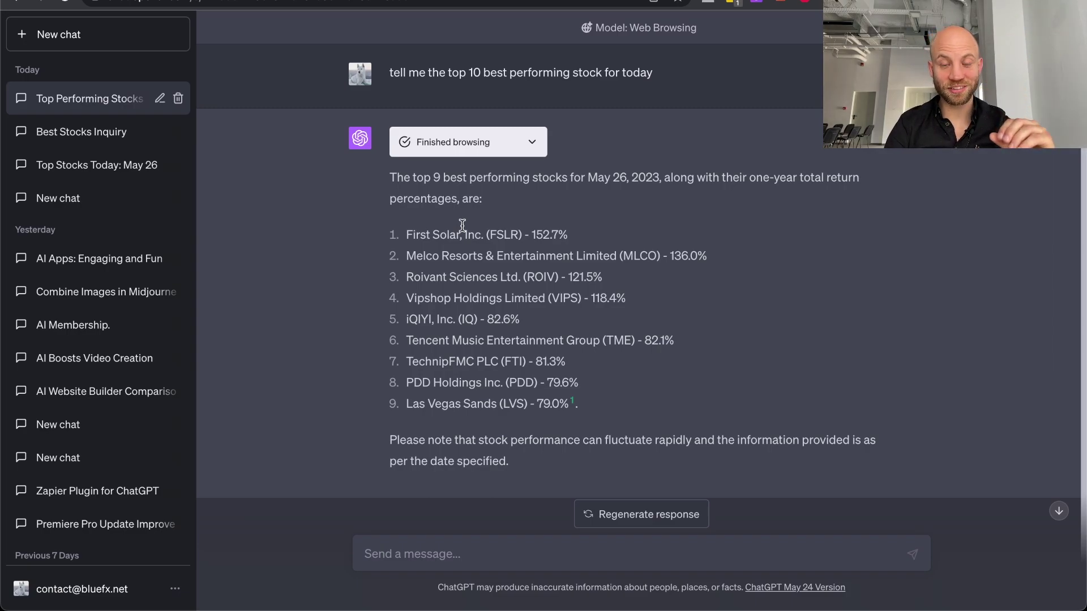
{"action": "scroll", "coordinate": [462, 226], "scroll_direction": "down", "scroll_amount": 1}
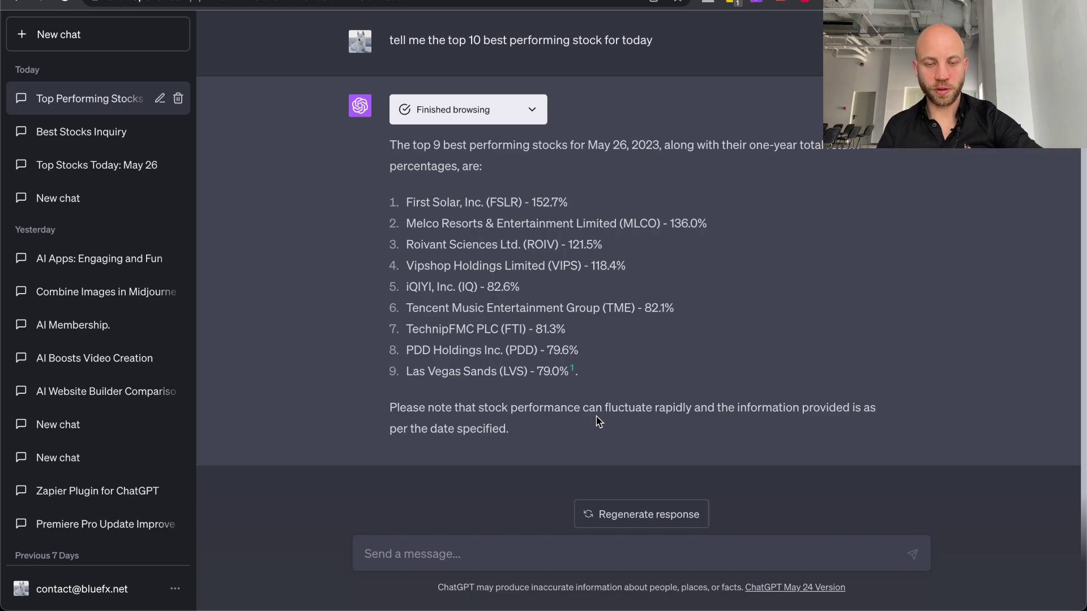
Step: Start a new blank chat on GPT-4, capped at 25 messages per 3 hours
{"action": "left_click", "coordinate": [62, 40]}
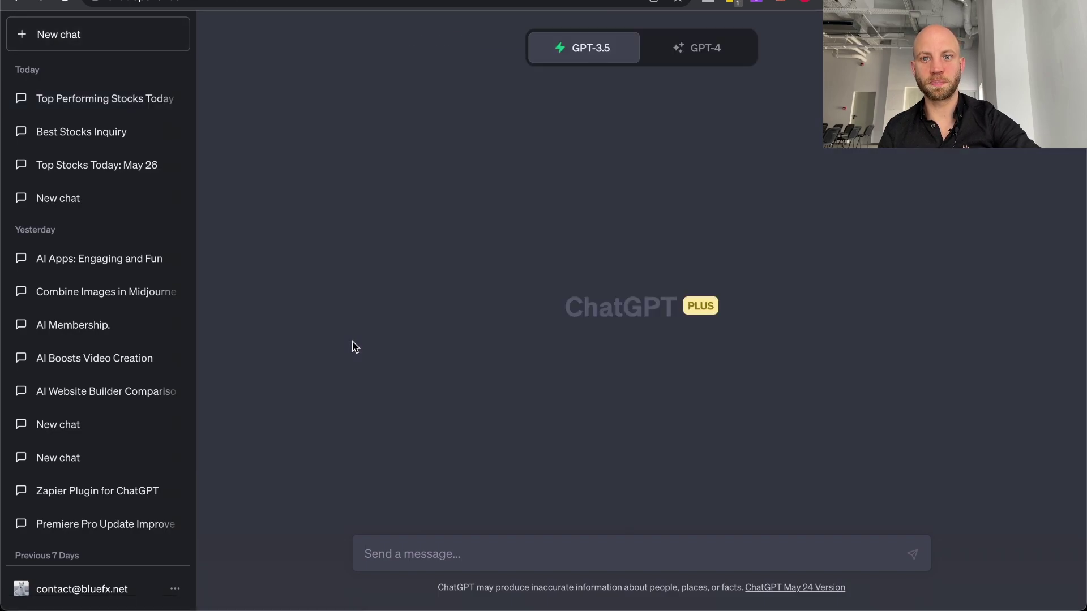
{"action": "left_click", "coordinate": [708, 53]}
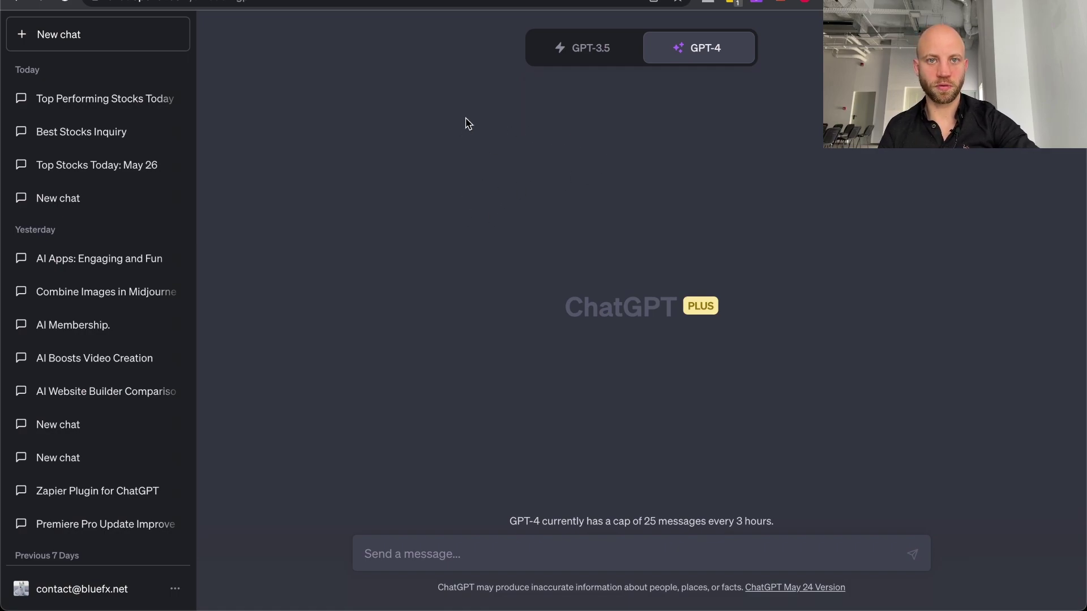
{"action": "mouse_move", "coordinate": [690, 40]}
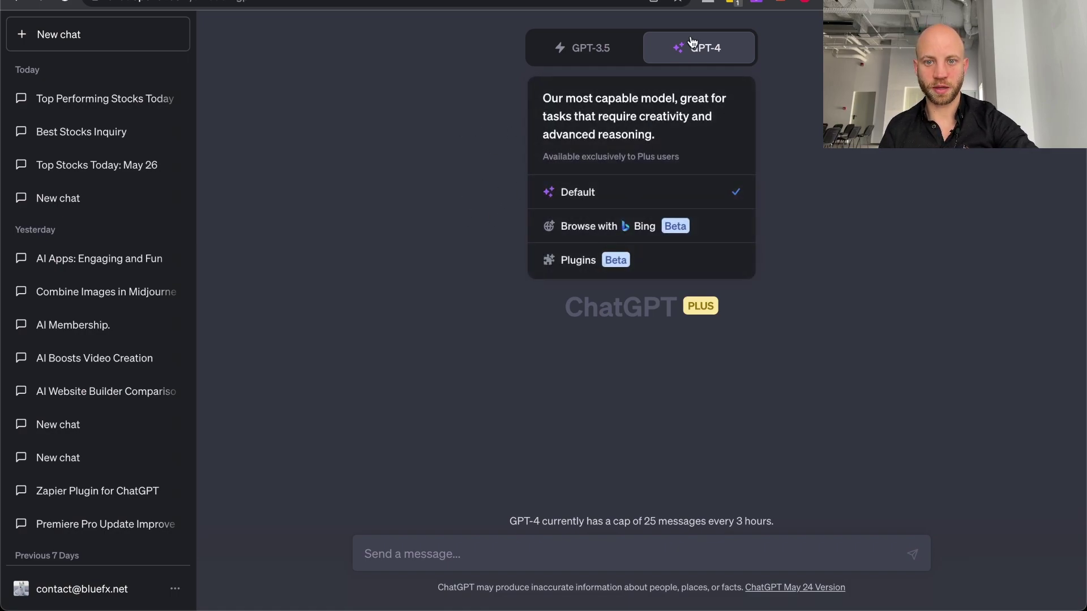
{"action": "left_click", "coordinate": [72, 592]}
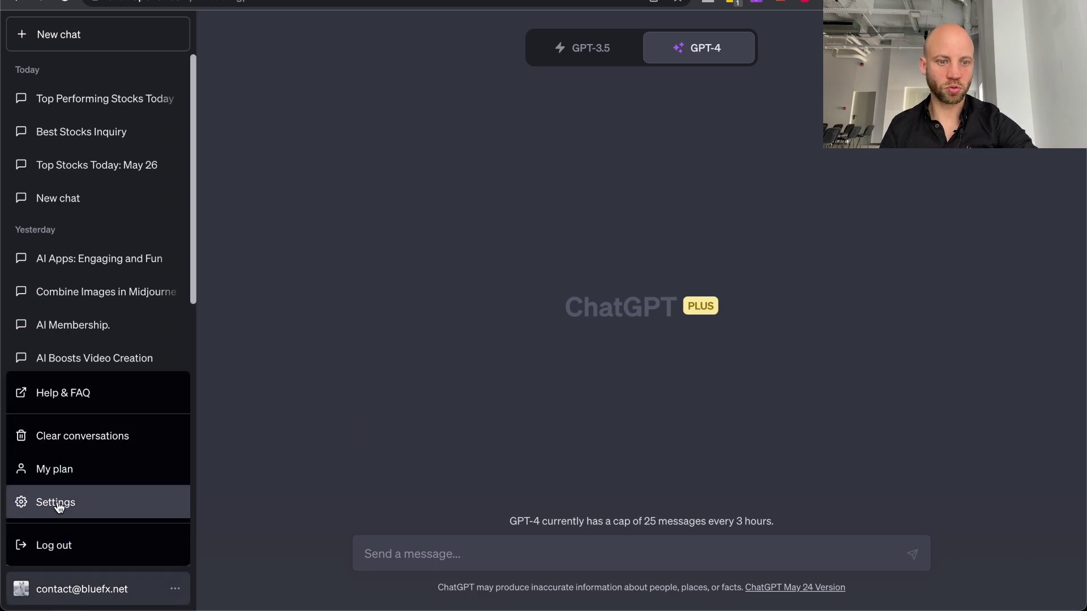
{"action": "left_click", "coordinate": [59, 505]}
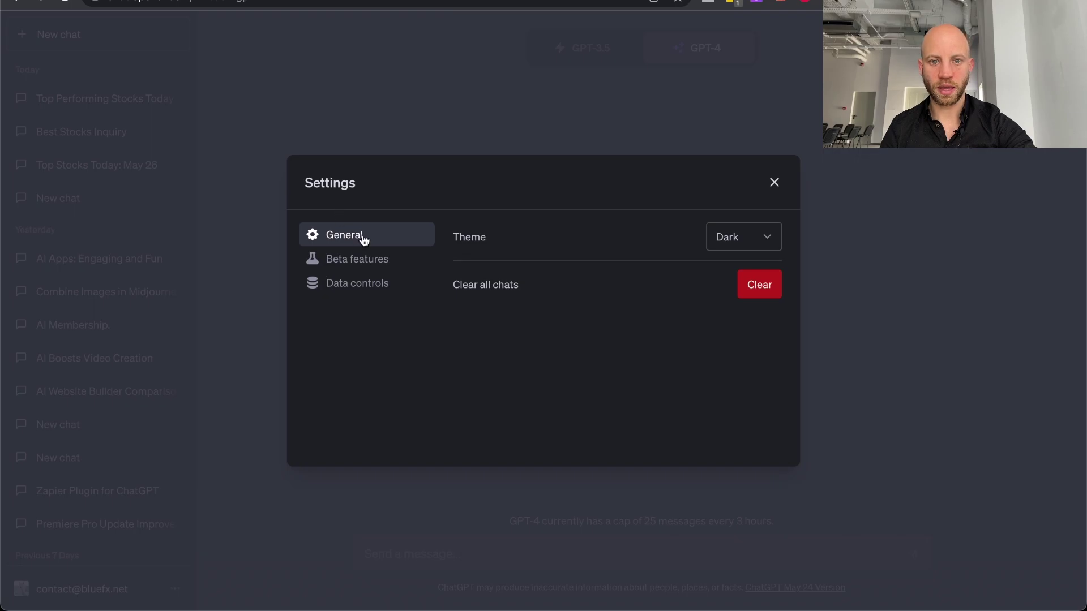
{"action": "left_click", "coordinate": [366, 266]}
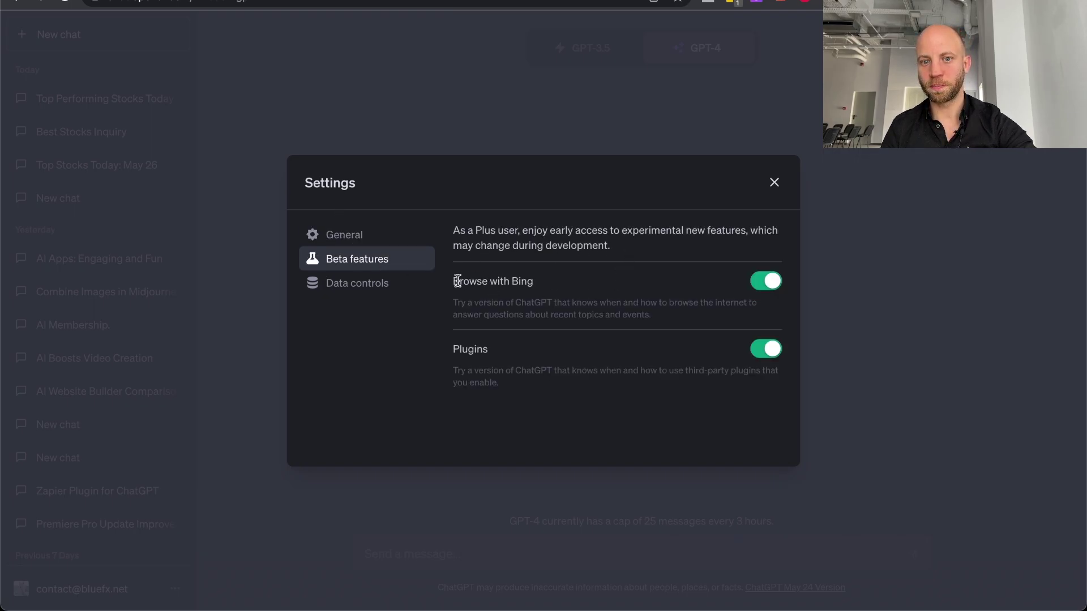
{"action": "left_click", "coordinate": [764, 278]}
{"action": "left_click", "coordinate": [762, 280]}
{"action": "left_click", "coordinate": [761, 282]}
{"action": "left_click", "coordinate": [759, 285]}
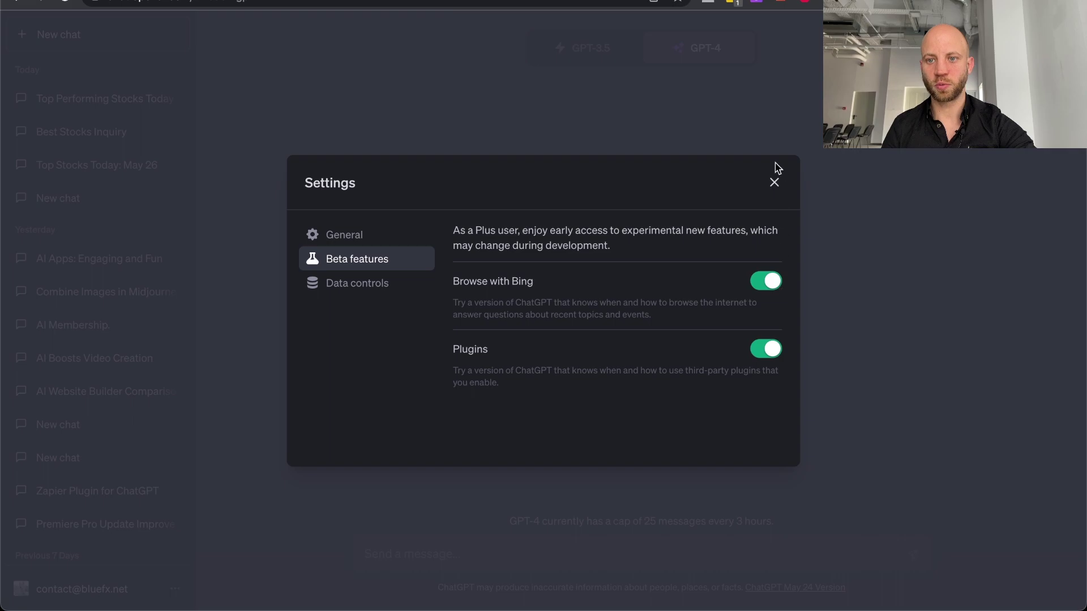
{"action": "left_click", "coordinate": [774, 182]}
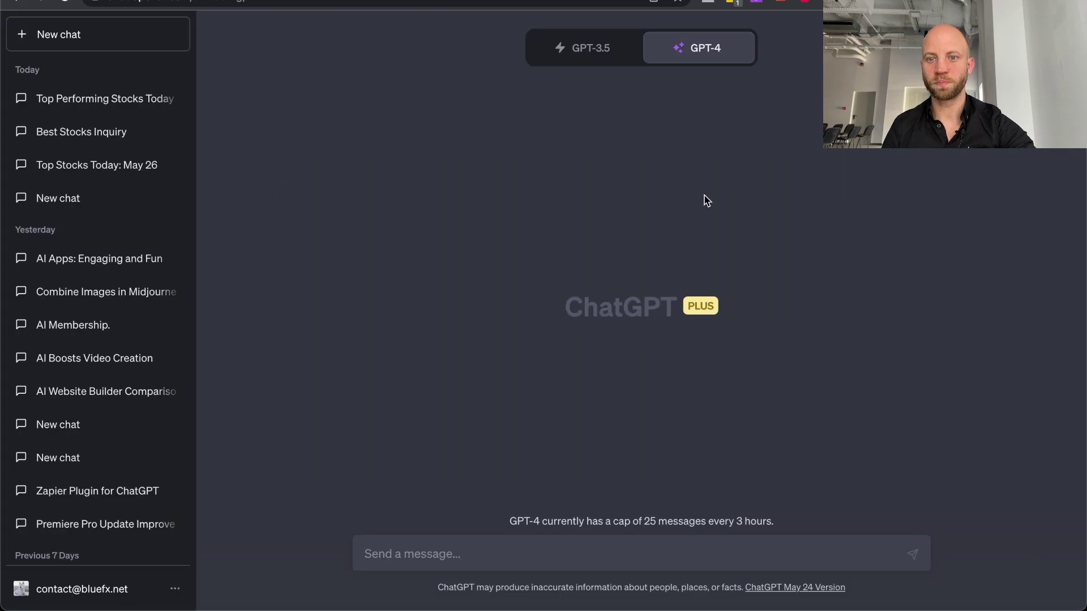
Step: Set GPT-4 to Browse with Bing and ready the message box for the top-stocks question
{"action": "mouse_move", "coordinate": [698, 51]}
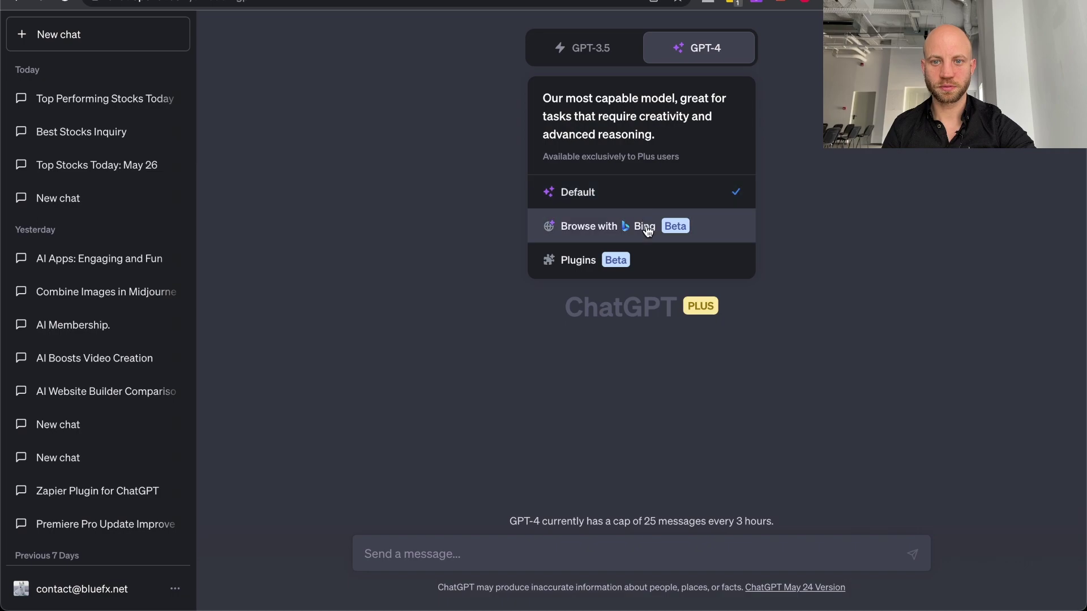
{"action": "left_click", "coordinate": [734, 228]}
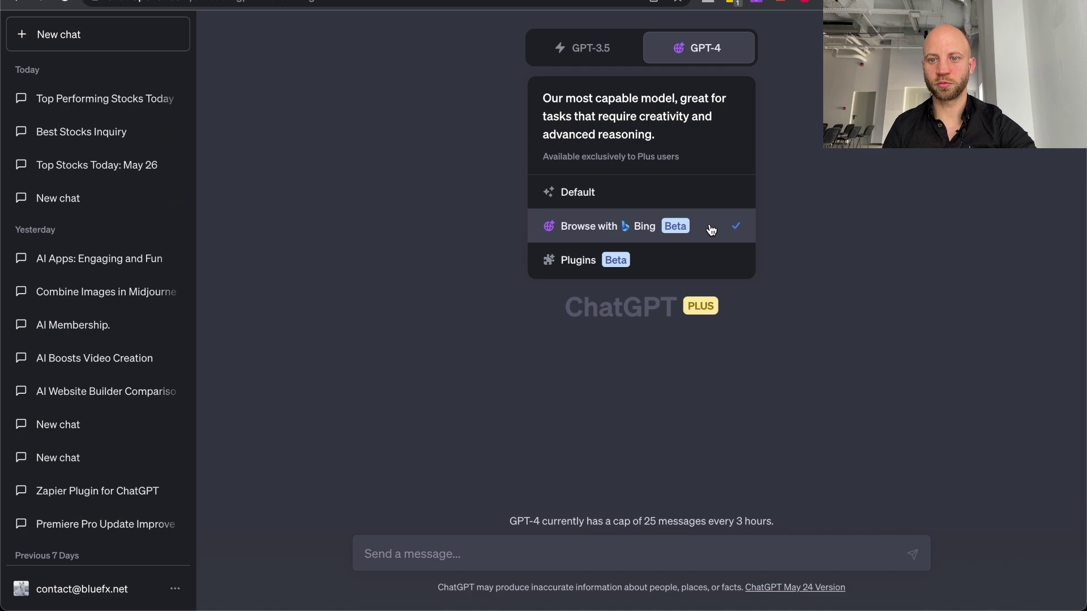
{"action": "left_click", "coordinate": [465, 549]}
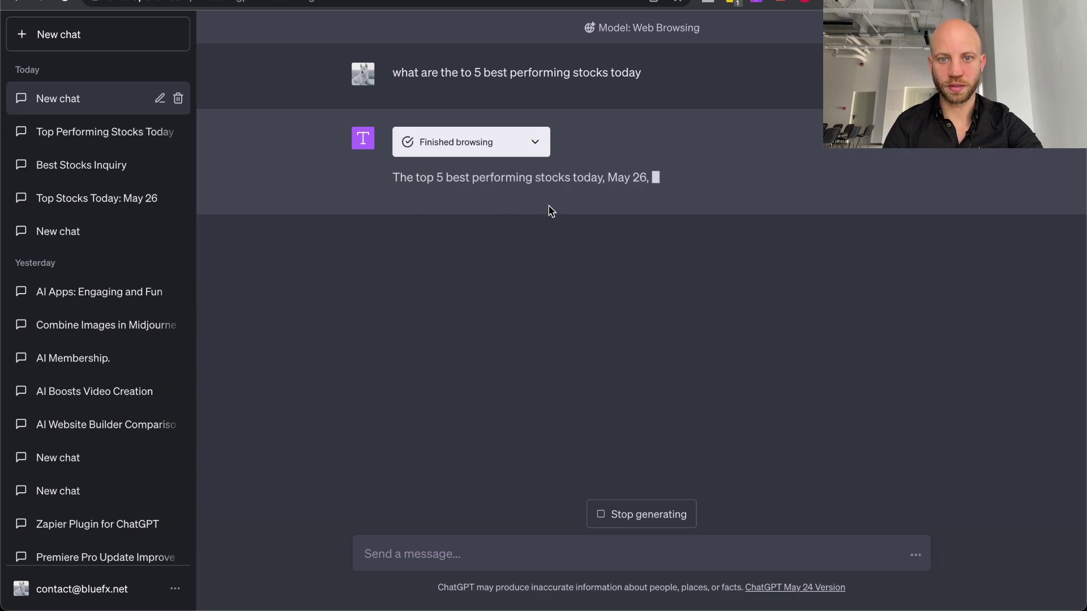
Step: Start a new empty chat using the GPT-4 model
{"action": "left_click", "coordinate": [86, 44]}
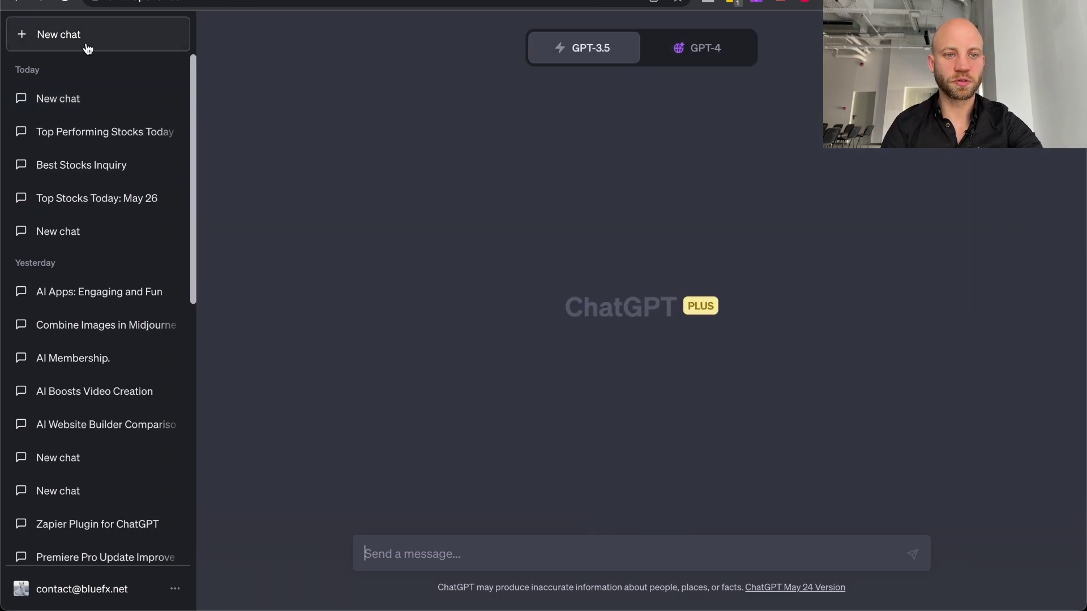
{"action": "left_click", "coordinate": [702, 49]}
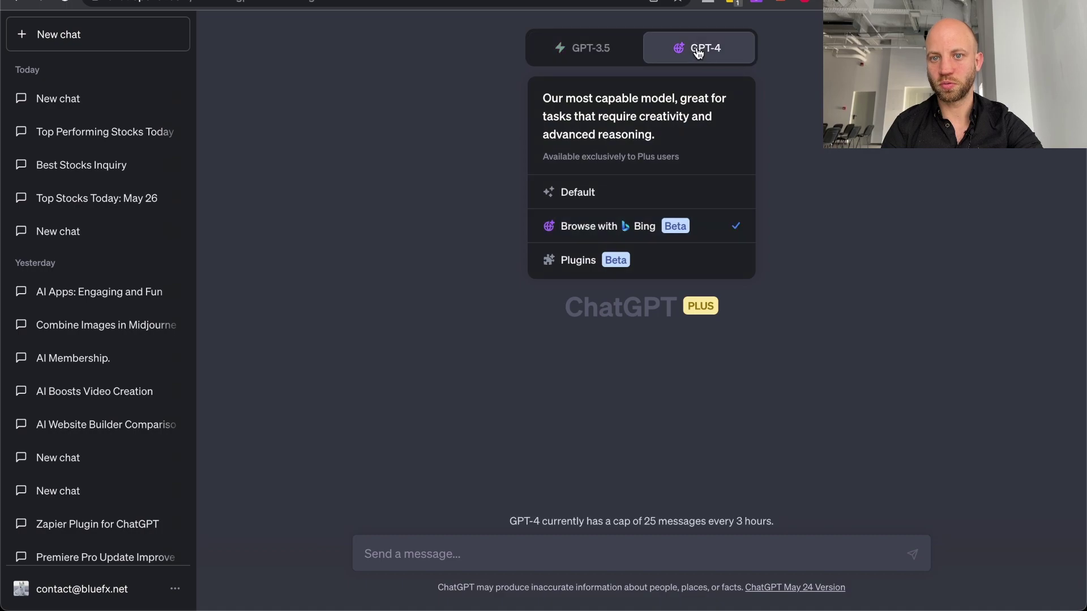
{"action": "mouse_move", "coordinate": [695, 49]}
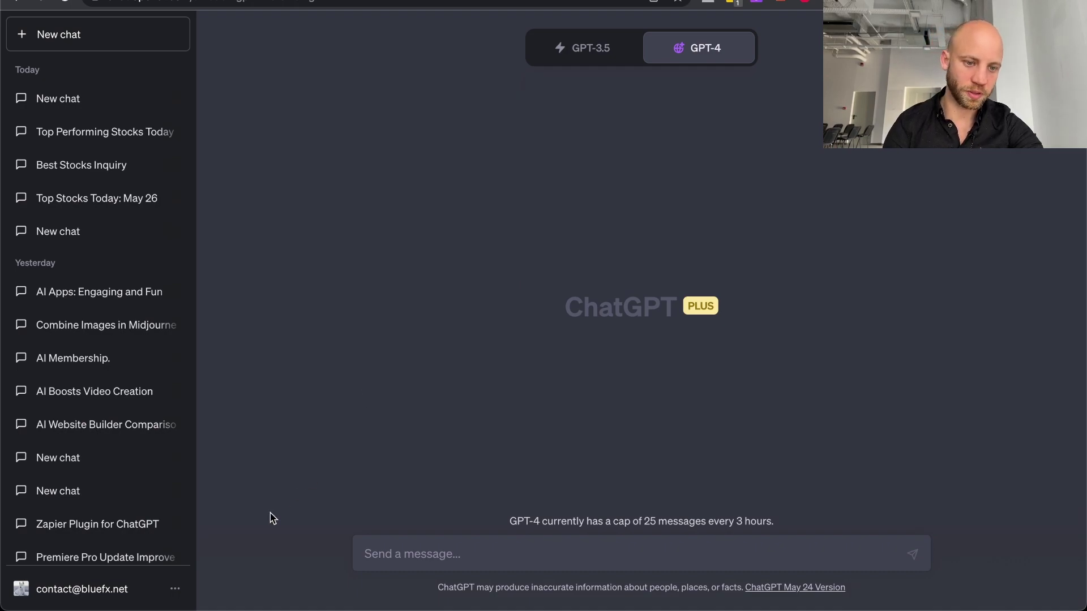
Step: Confirm the Plugins toggle is on under Settings > Beta features
{"action": "left_click", "coordinate": [70, 593]}
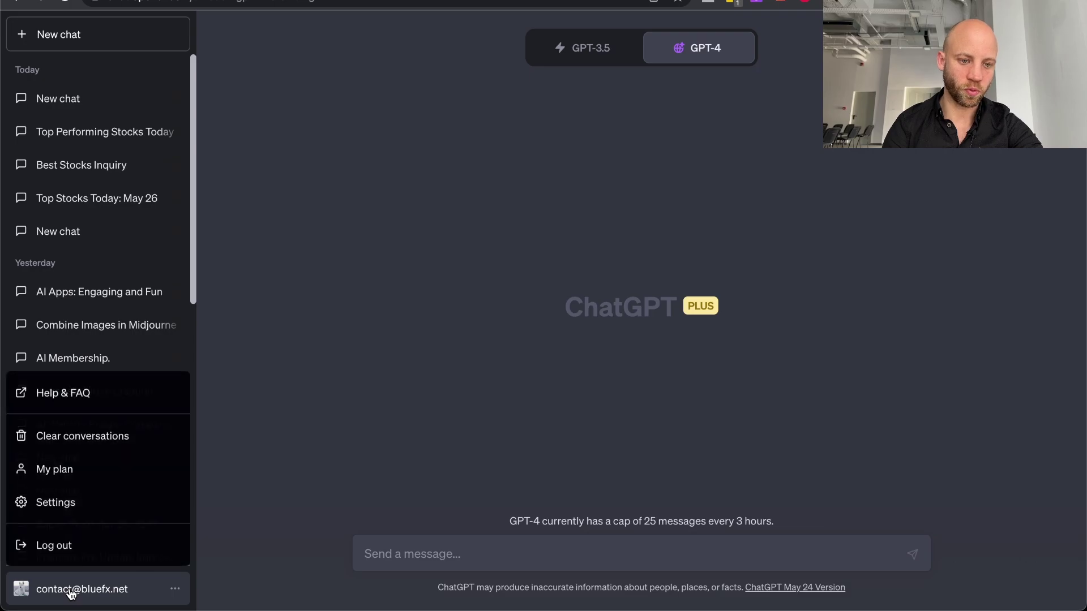
{"action": "left_click", "coordinate": [59, 502]}
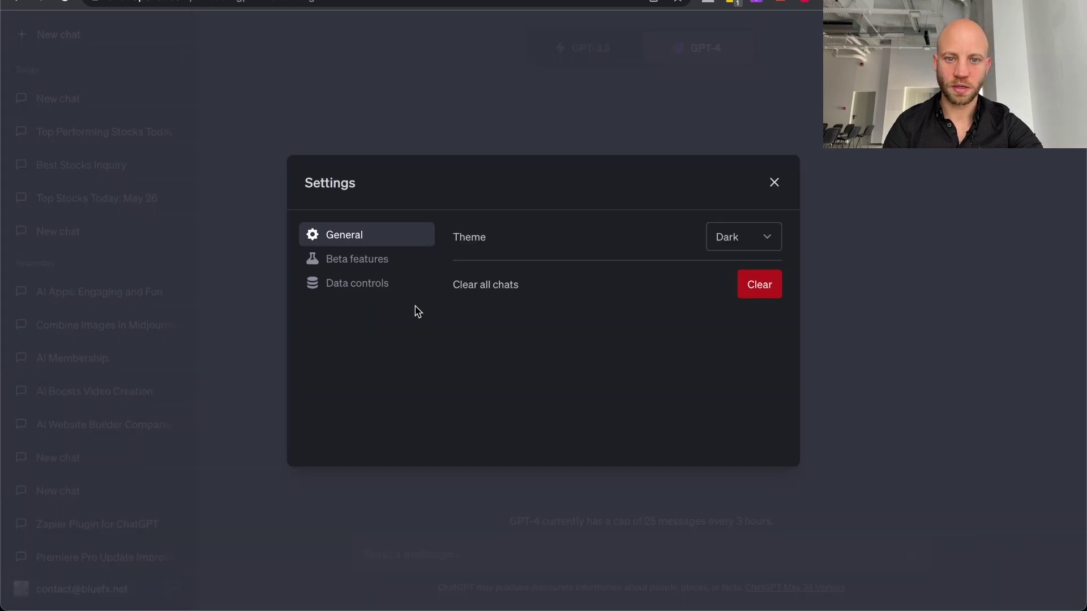
{"action": "left_click", "coordinate": [349, 265]}
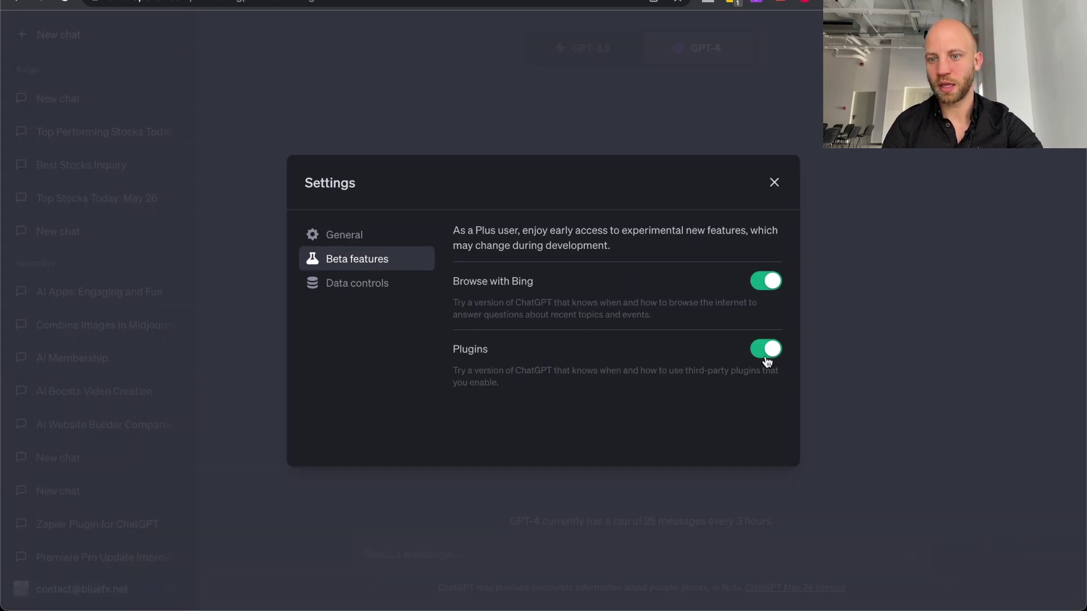
{"action": "left_click", "coordinate": [774, 183]}
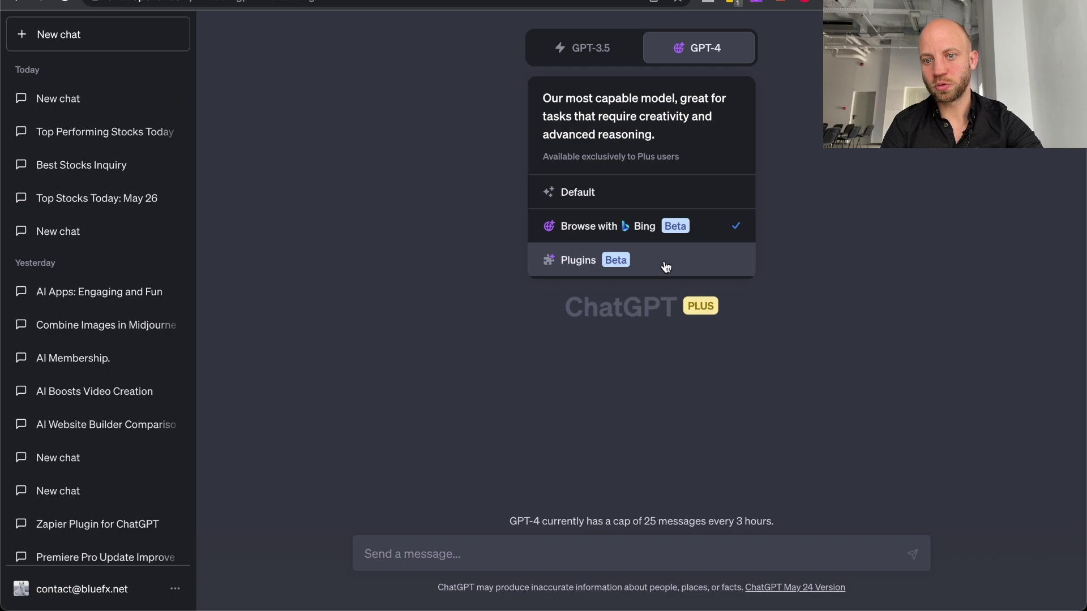
Step: Switch GPT-4 to Plugins mode and open the Plugin store from the 'No plugins enabled' list
{"action": "left_click", "coordinate": [734, 260]}
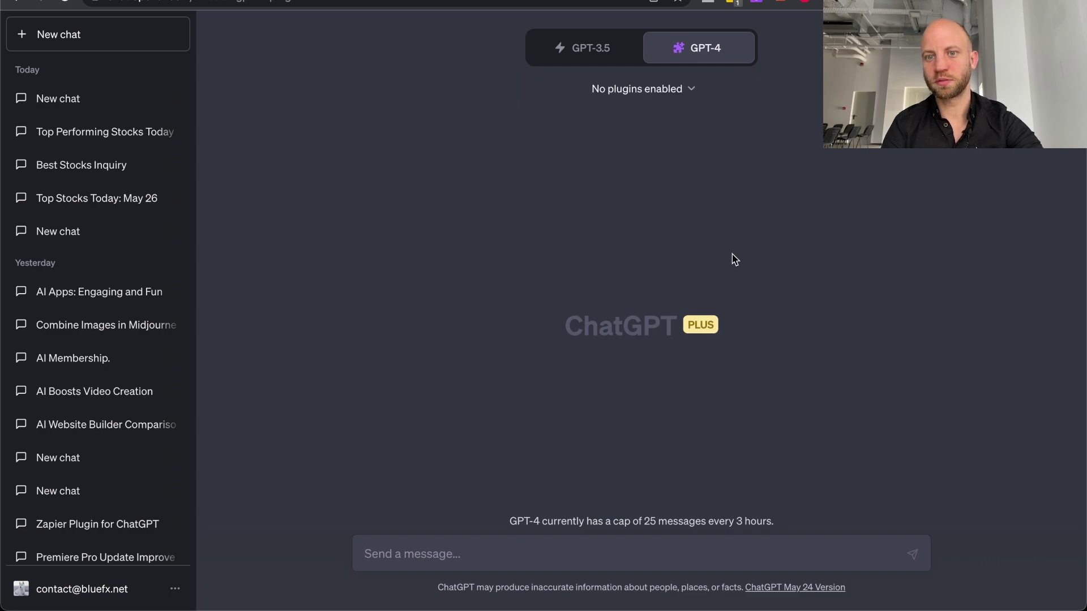
{"action": "left_click", "coordinate": [670, 96]}
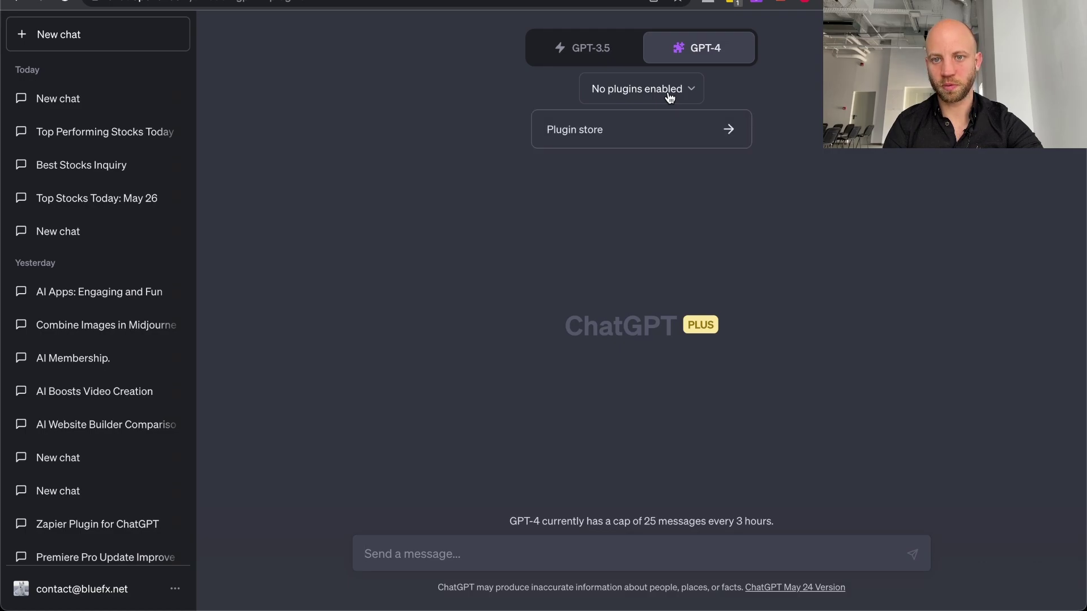
{"action": "left_click", "coordinate": [654, 133]}
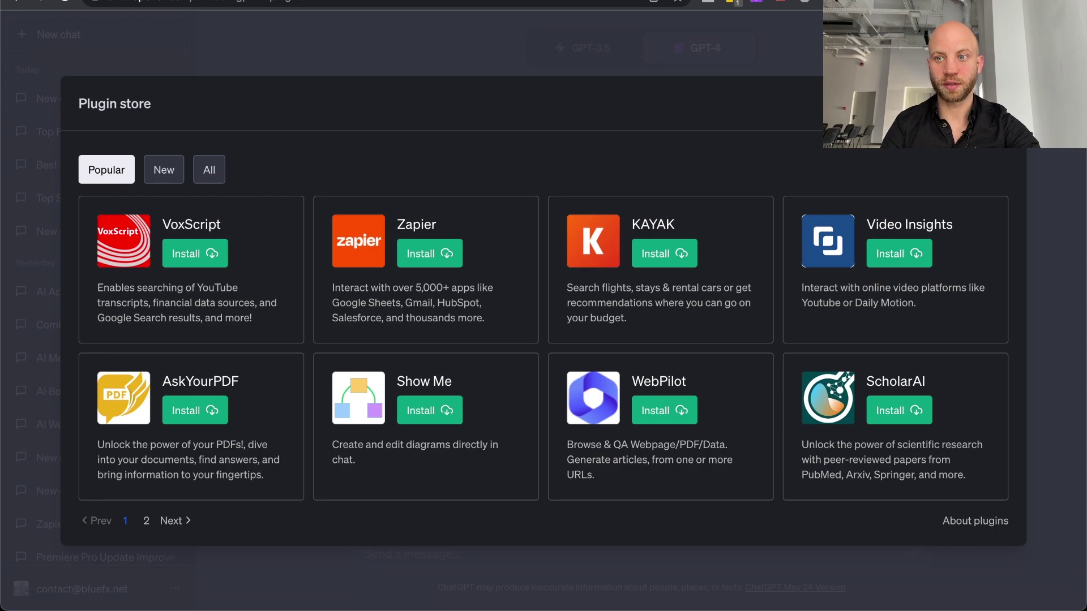
Step: Close the Plugin store without enabling any plugins
{"action": "key", "text": "Escape"}
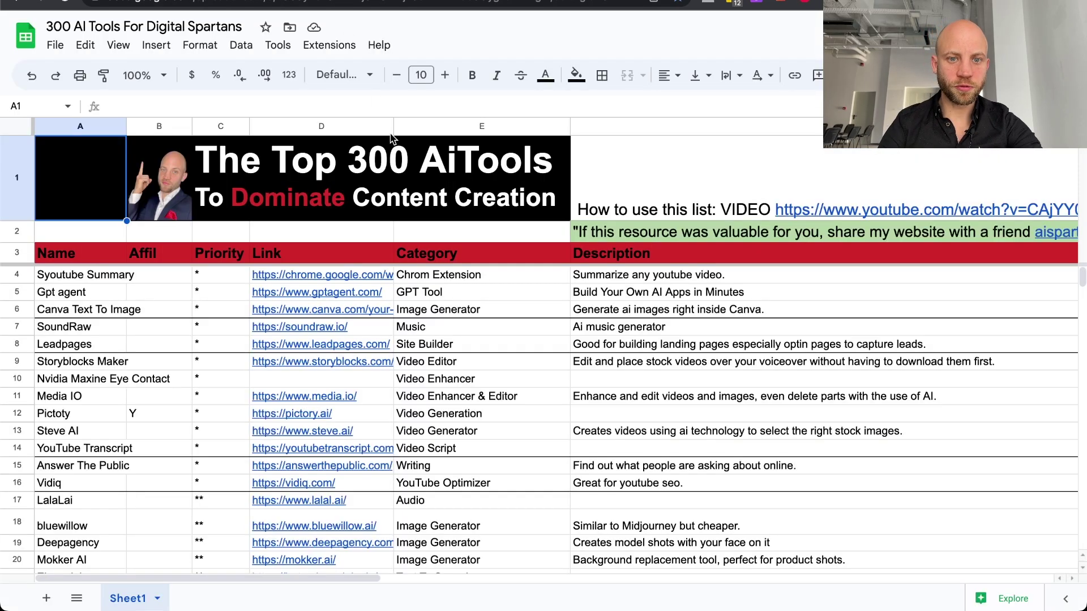
Step: Browse the '300 AI Tools For Digital Spartans' sheet, then return to the ChatGPT page
{"action": "scroll", "coordinate": [435, 333], "scroll_direction": "down", "scroll_amount": 1}
{"action": "scroll", "coordinate": [436, 332], "scroll_direction": "down", "scroll_amount": 7}
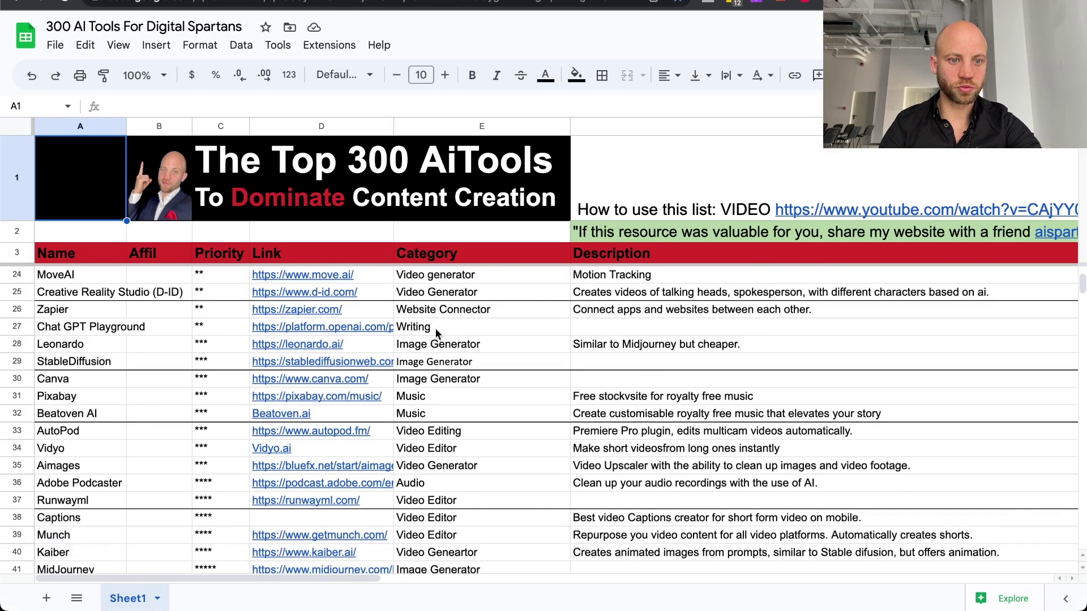
{"action": "scroll", "coordinate": [436, 332], "scroll_direction": "up", "scroll_amount": 8}
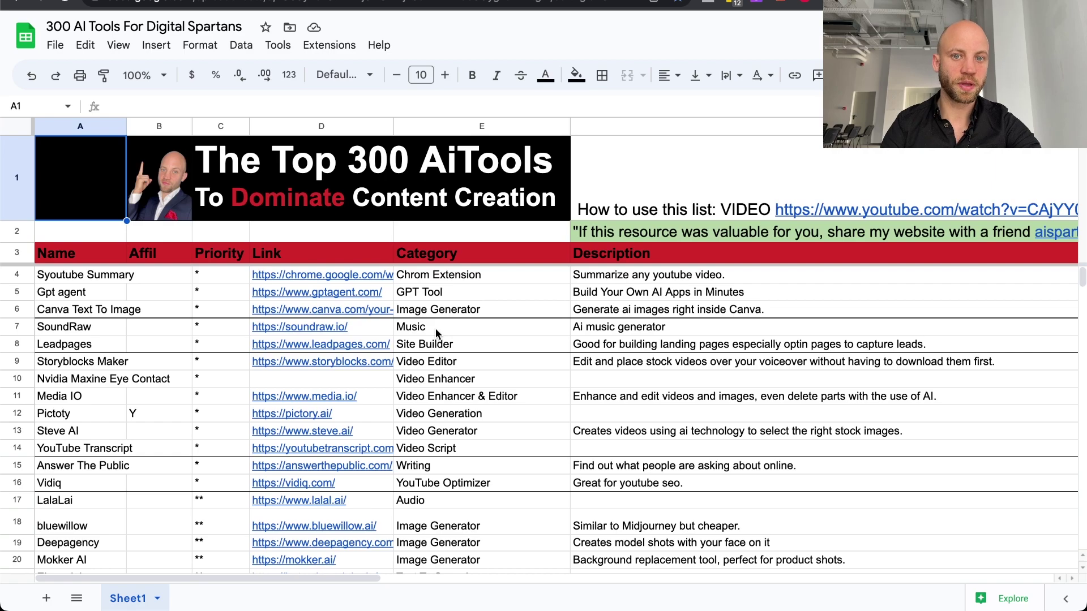
{"action": "scroll", "coordinate": [436, 331], "scroll_direction": "down", "scroll_amount": 5}
{"action": "scroll", "coordinate": [436, 331], "scroll_direction": "up", "scroll_amount": 5}
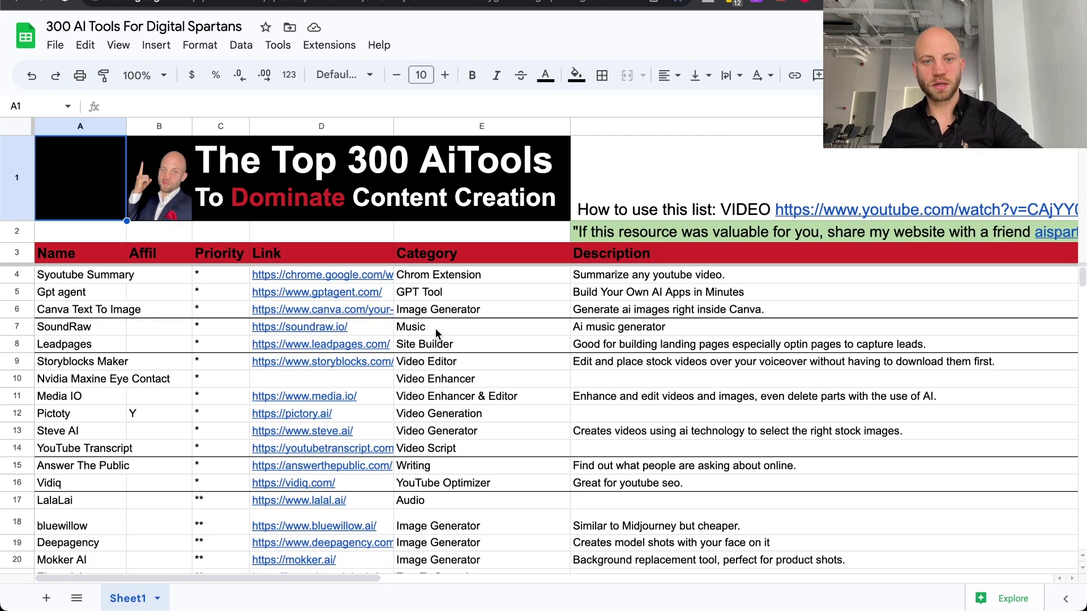
{"action": "scroll", "coordinate": [419, 410], "scroll_direction": "down", "scroll_amount": 5}
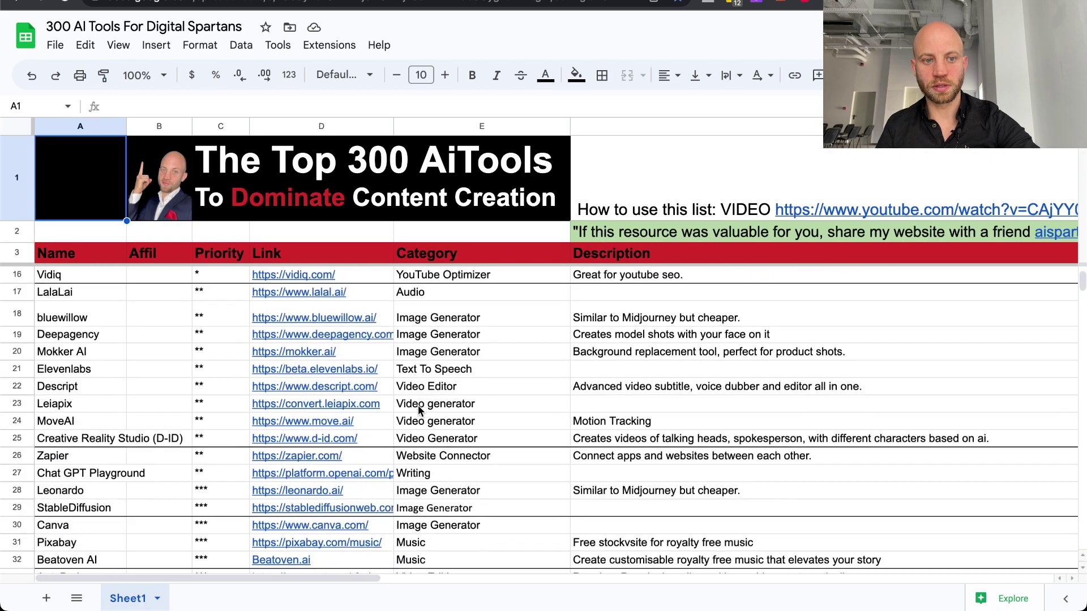
{"action": "scroll", "coordinate": [419, 411], "scroll_direction": "up", "scroll_amount": 5}
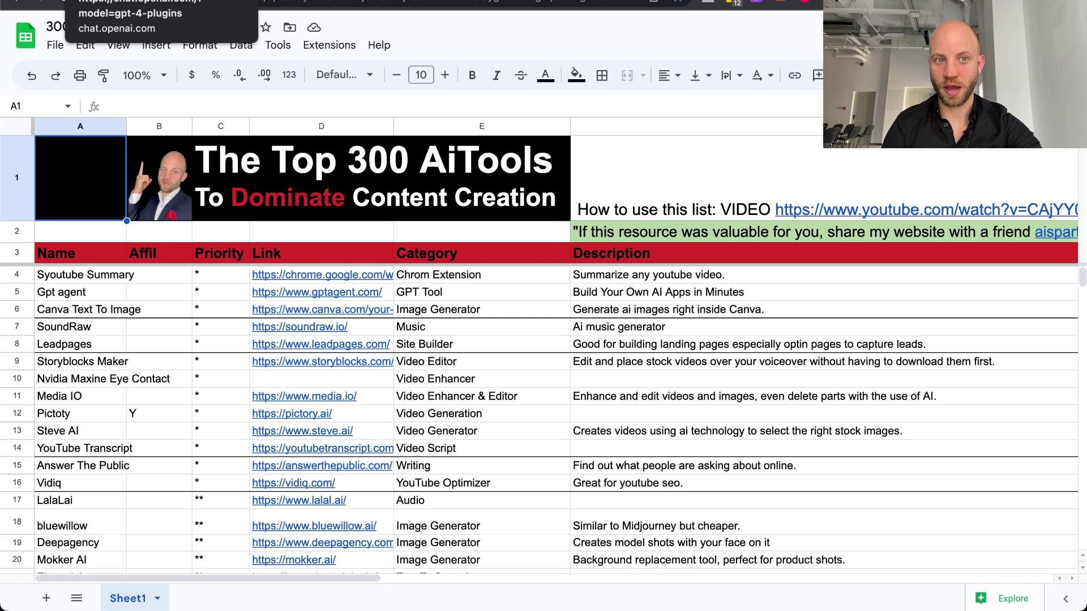
{"action": "left_click", "coordinate": [161, 1]}
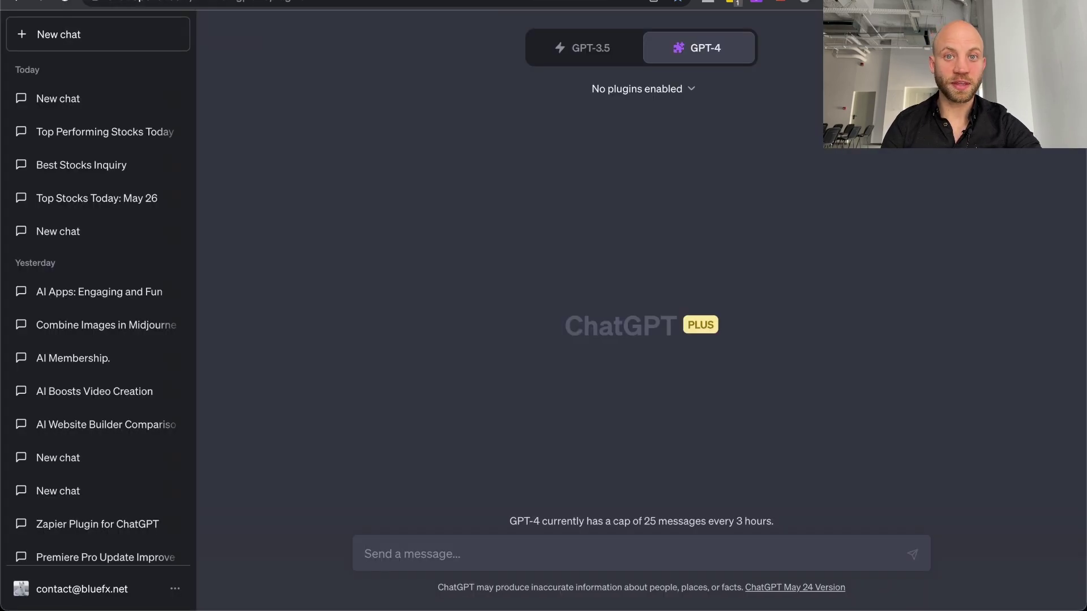